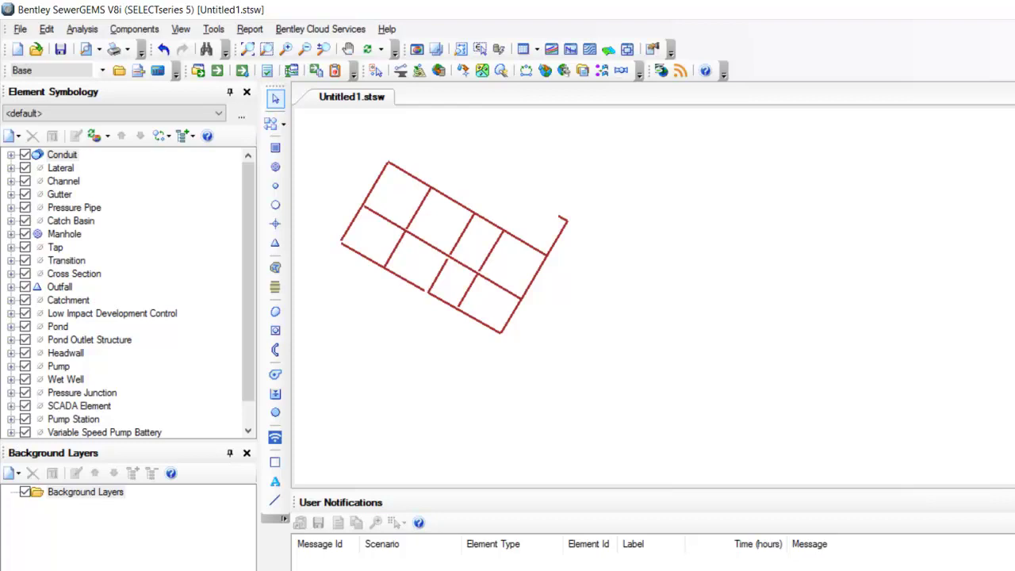
- Open the FlexTable for the manholes of the sewer network
{"action": "scroll", "coordinate": [407, 224], "scroll_direction": "up", "scroll_amount": 2}
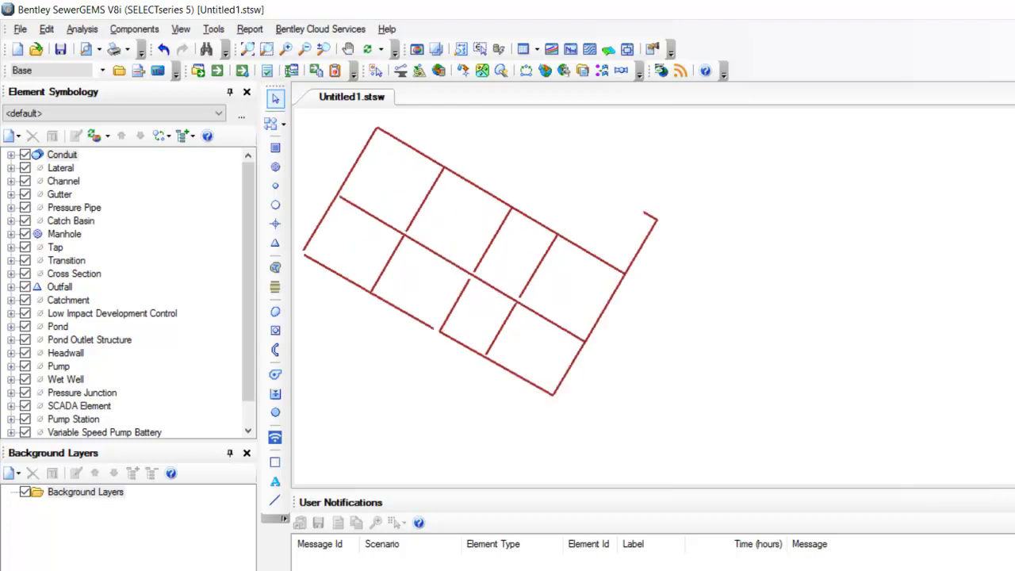
{"action": "scroll", "coordinate": [407, 223], "scroll_direction": "down", "scroll_amount": 1}
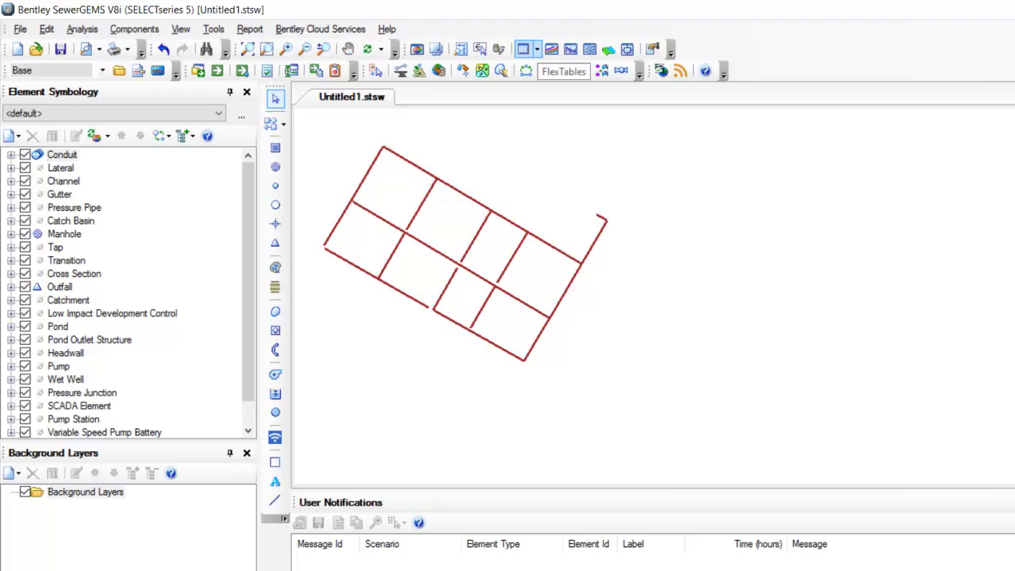
{"action": "left_click", "coordinate": [536, 49]}
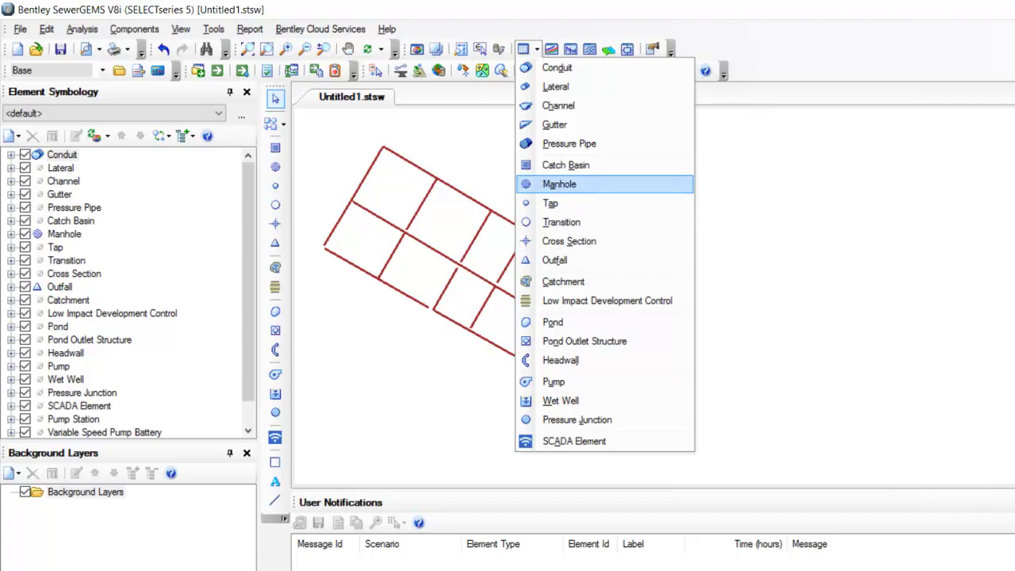
{"action": "left_click", "coordinate": [587, 184]}
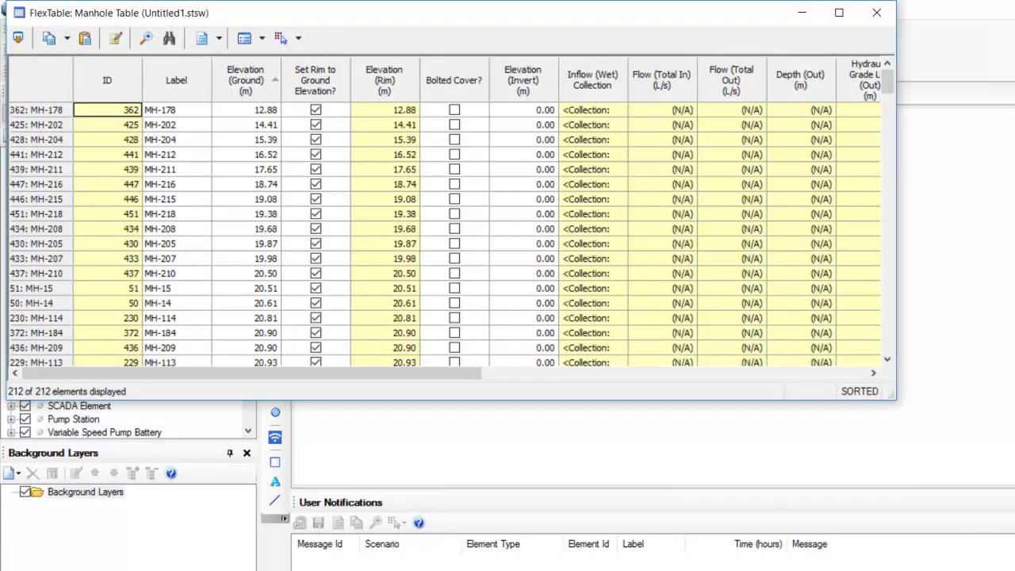
- Look through the manhole rows, checking their labels and ground elevations
{"action": "scroll", "coordinate": [444, 234], "scroll_direction": "down", "scroll_amount": 20}
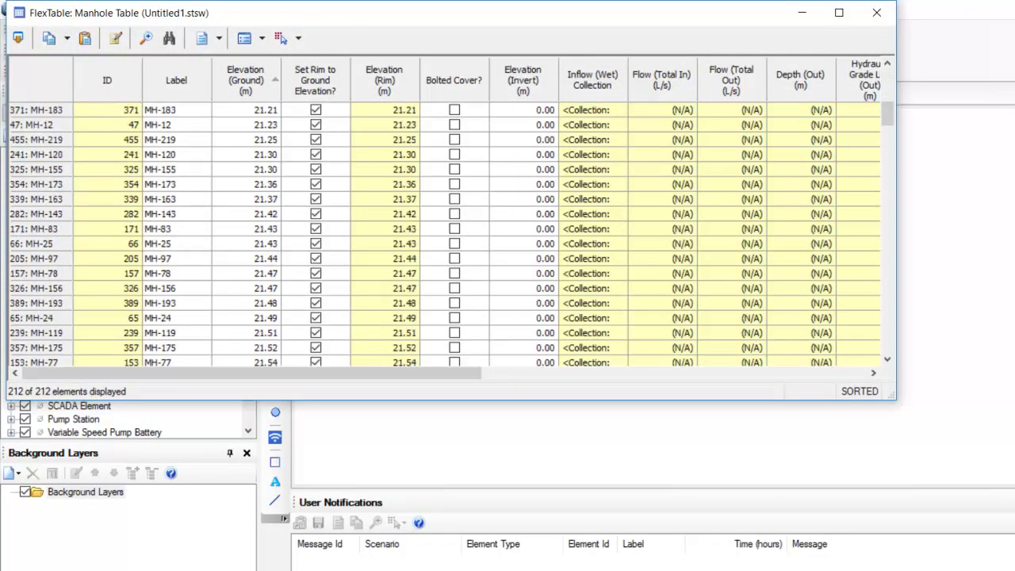
{"action": "scroll", "coordinate": [444, 234], "scroll_direction": "down", "scroll_amount": 10}
{"action": "scroll", "coordinate": [444, 234], "scroll_direction": "up", "scroll_amount": 20}
{"action": "scroll", "coordinate": [444, 234], "scroll_direction": "up", "scroll_amount": 20}
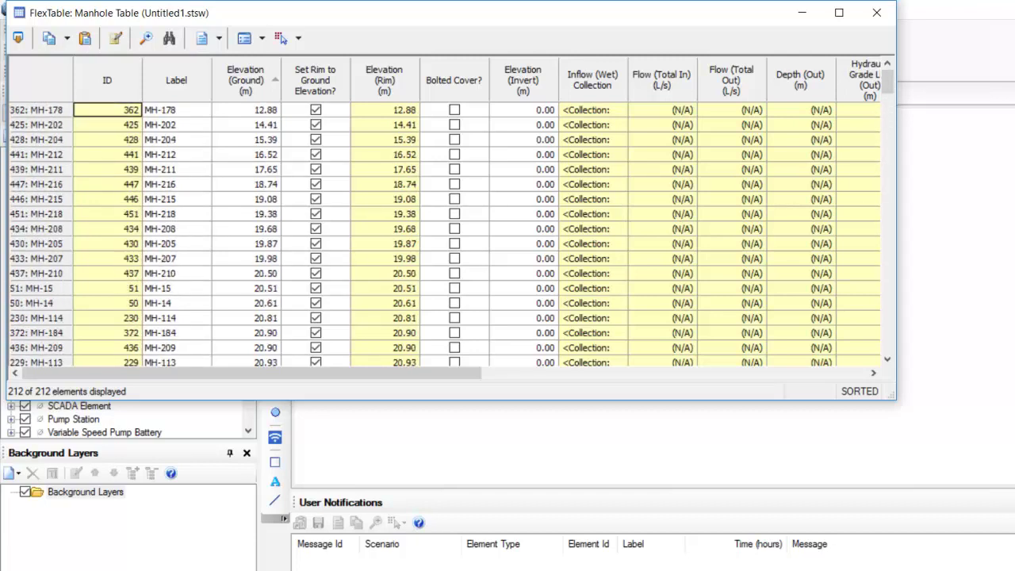
{"action": "left_click", "coordinate": [176, 110]}
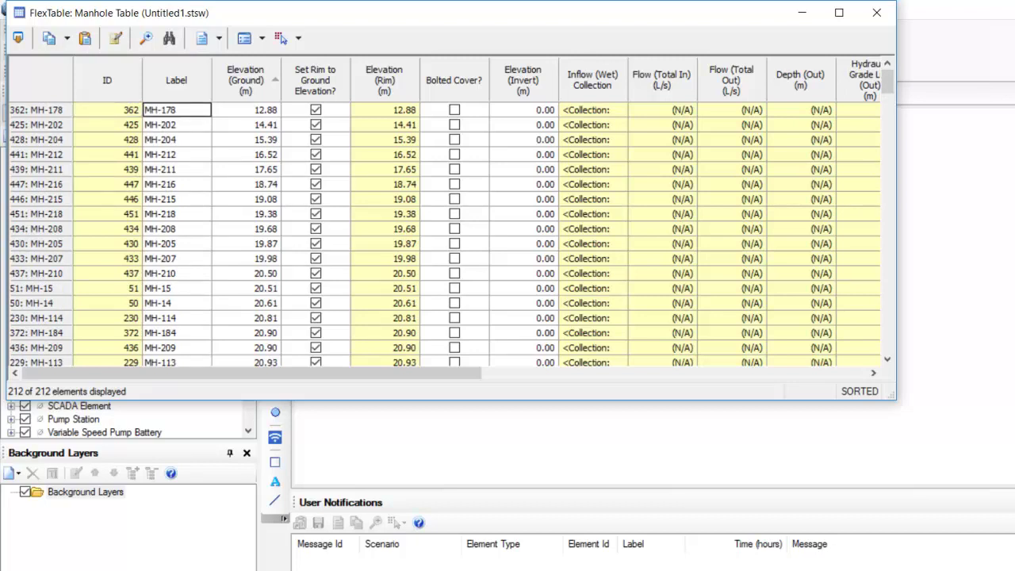
{"action": "scroll", "coordinate": [222, 111], "scroll_direction": "down", "scroll_amount": 5}
{"action": "scroll", "coordinate": [222, 111], "scroll_direction": "up", "scroll_amount": 5}
- Examine the manhole table's columns from rim and invert elevations through flows and headloss method to the X and Y coordinates
{"action": "left_click_drag", "start_coordinate": [448, 12], "coordinate": [127, 12]}
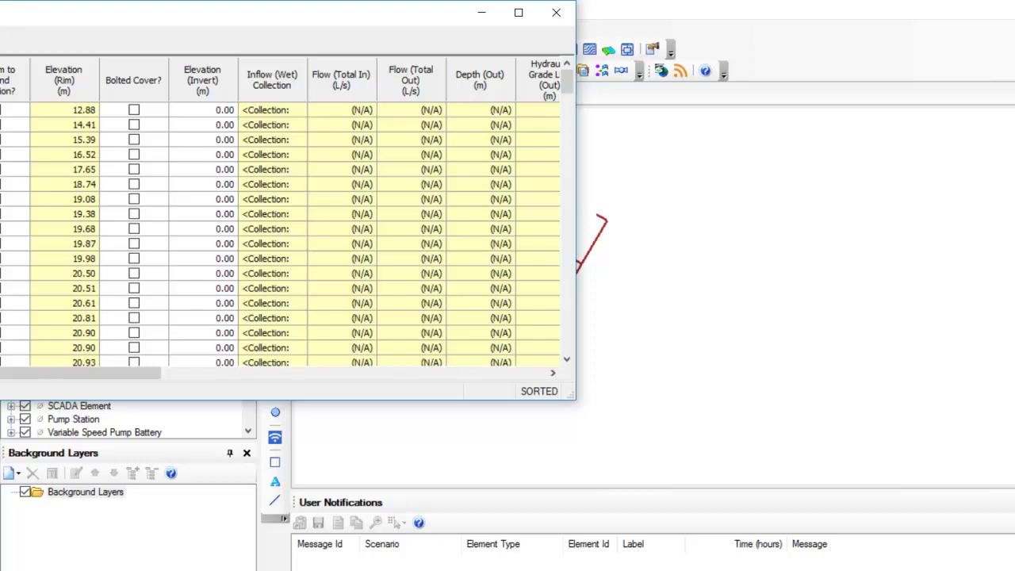
{"action": "left_click_drag", "start_coordinate": [79, 373], "coordinate": [250, 372]}
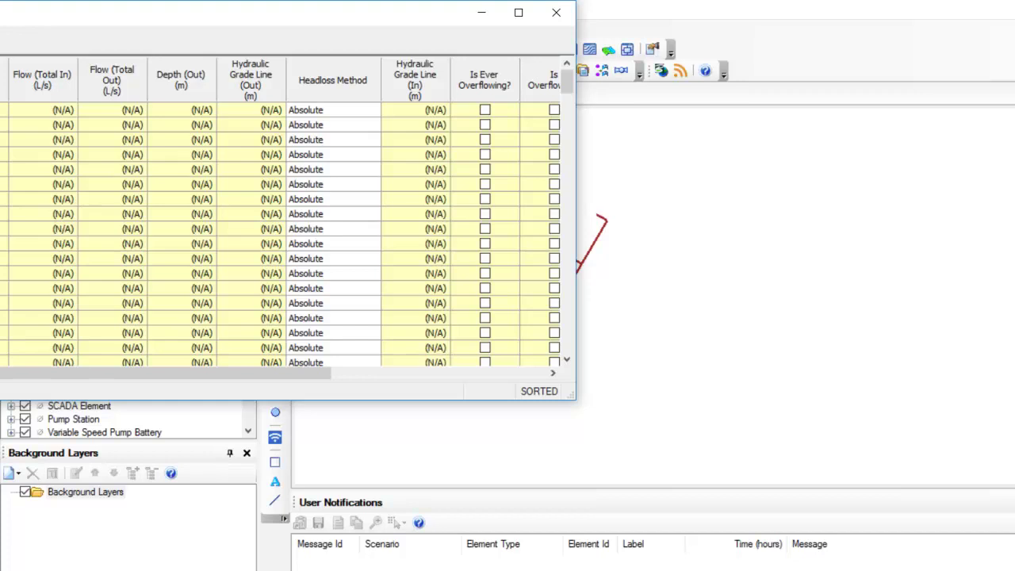
{"action": "left_click_drag", "start_coordinate": [305, 373], "coordinate": [321, 373]}
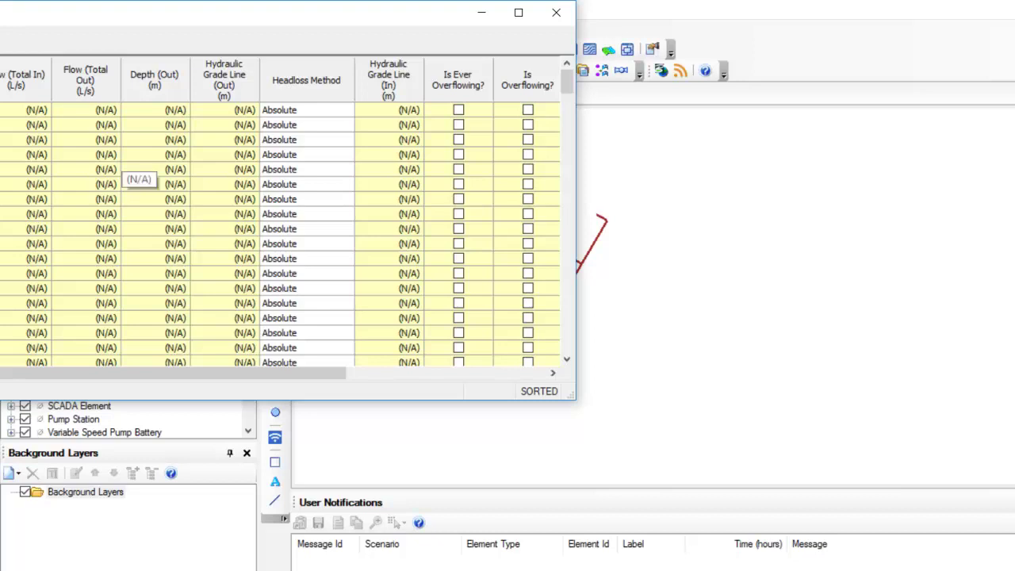
{"action": "left_click_drag", "start_coordinate": [173, 373], "coordinate": [321, 373]}
{"action": "scroll", "coordinate": [280, 214], "scroll_direction": "right", "scroll_amount": 3}
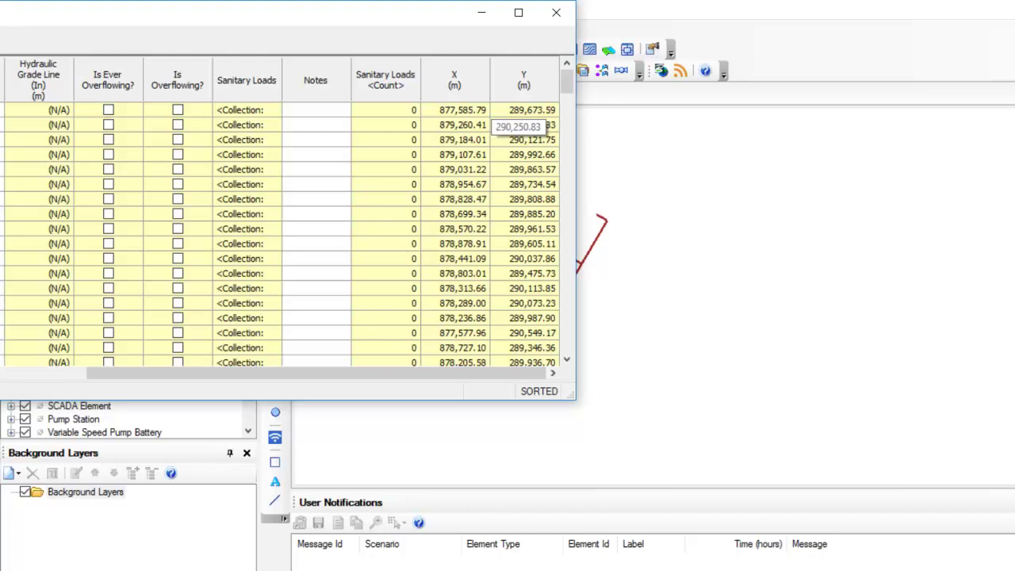
{"action": "left_click_drag", "start_coordinate": [516, 373], "coordinate": [130, 373]}
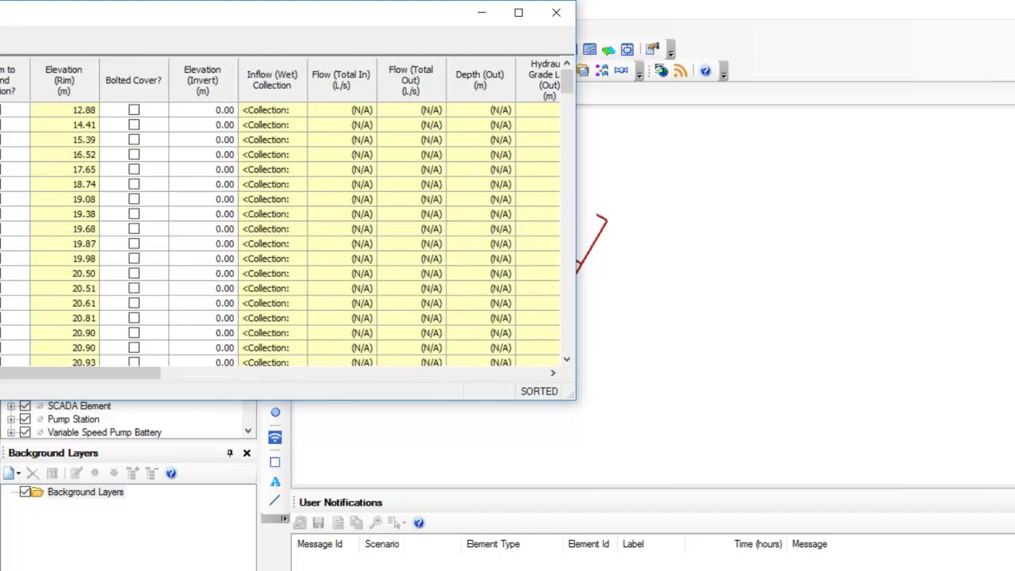
{"action": "left_click_drag", "start_coordinate": [291, 13], "coordinate": [660, 17]}
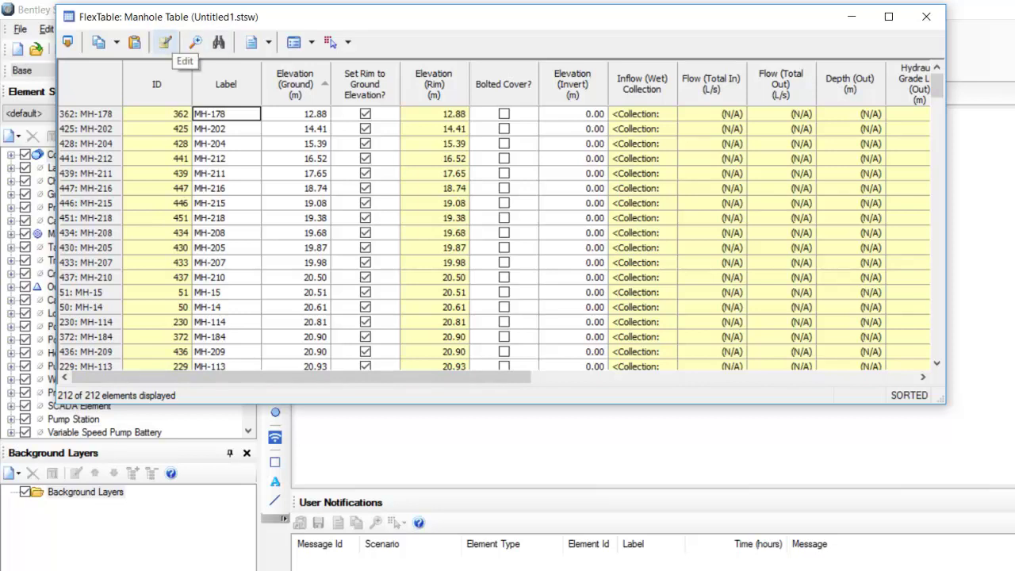
- Examine the available and selected columns in the manhole table's column setup, and close it without changing anything
{"action": "left_click", "coordinate": [165, 42]}
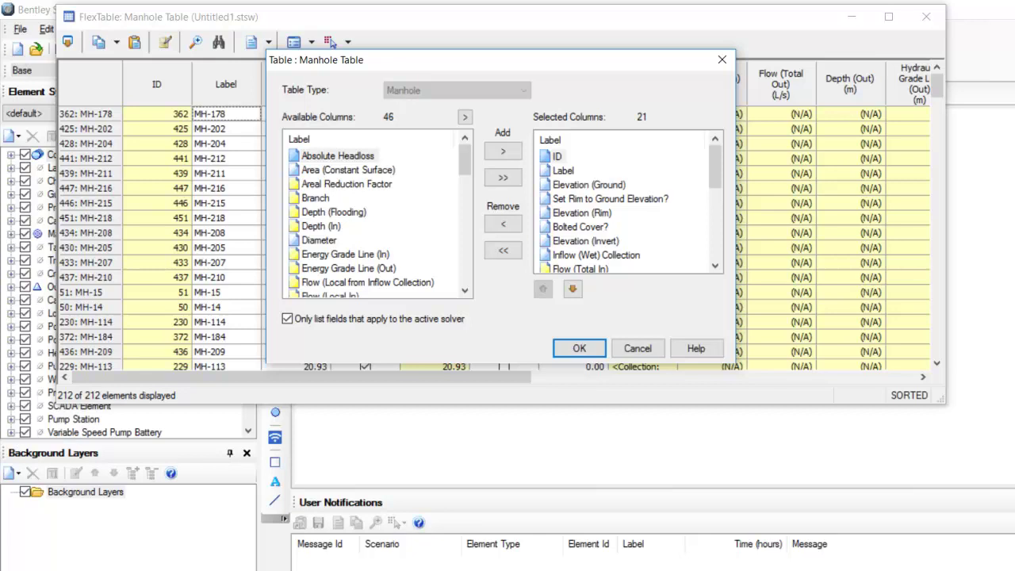
{"action": "left_click", "coordinate": [581, 212]}
{"action": "left_click", "coordinate": [580, 226]}
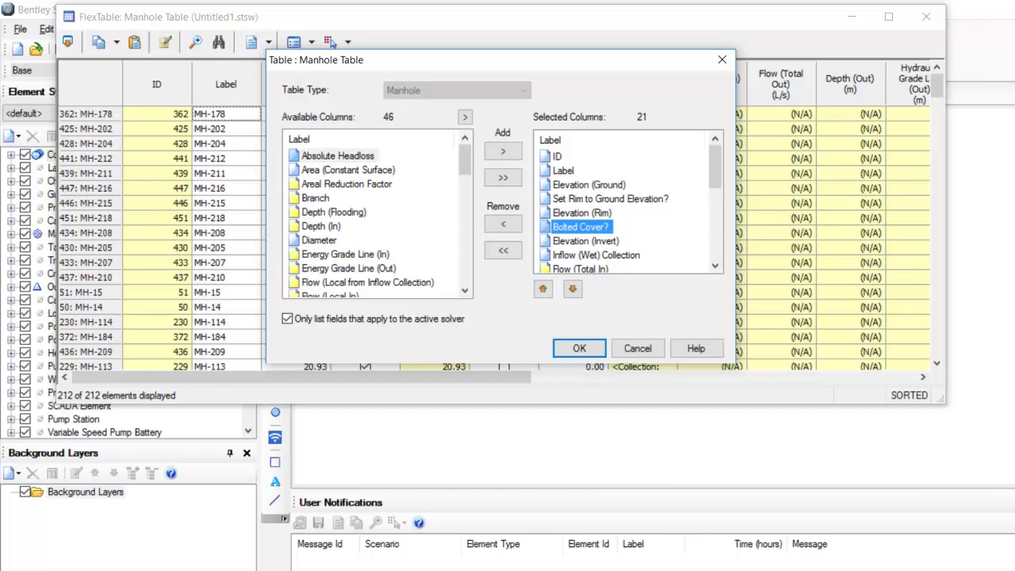
{"action": "left_click", "coordinate": [314, 197]}
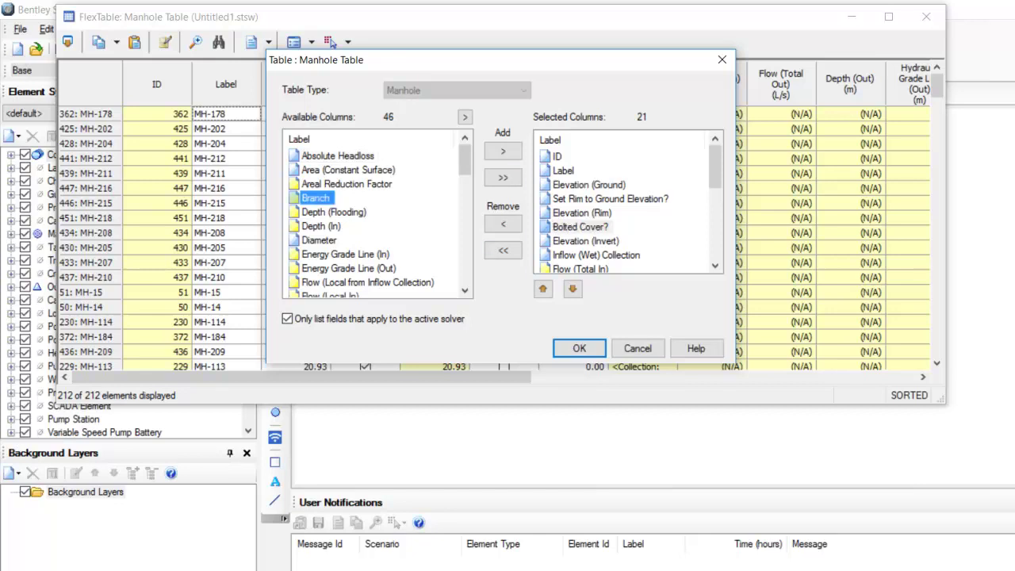
{"action": "scroll", "coordinate": [377, 214], "scroll_direction": "down", "scroll_amount": 1}
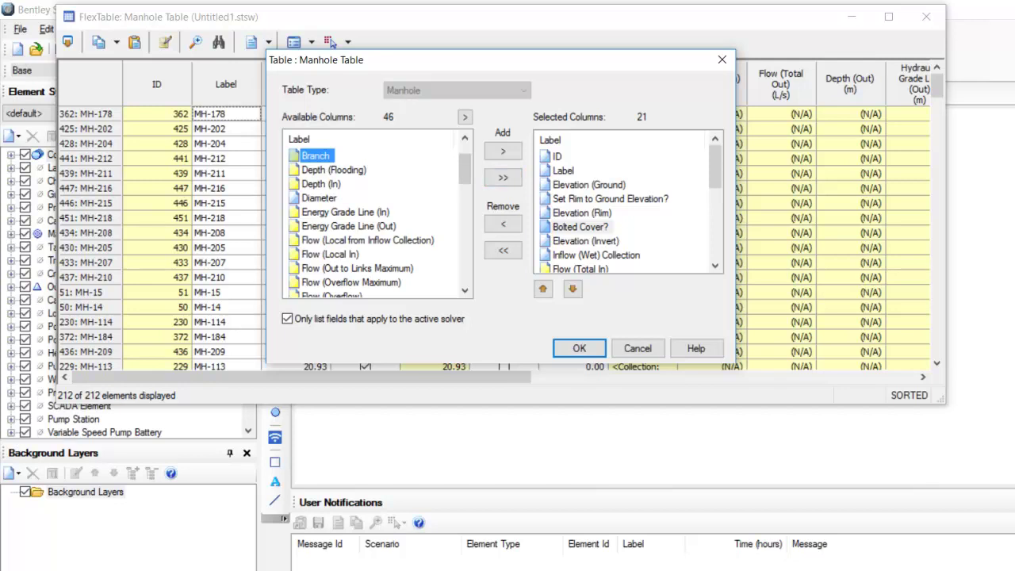
{"action": "scroll", "coordinate": [376, 214], "scroll_direction": "down", "scroll_amount": 4}
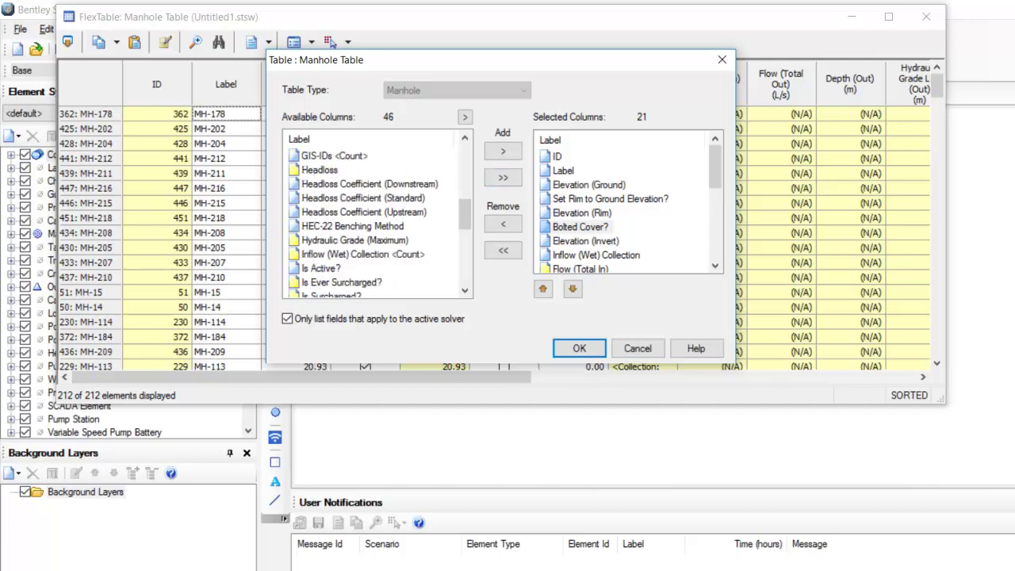
{"action": "scroll", "coordinate": [376, 218], "scroll_direction": "down", "scroll_amount": 3}
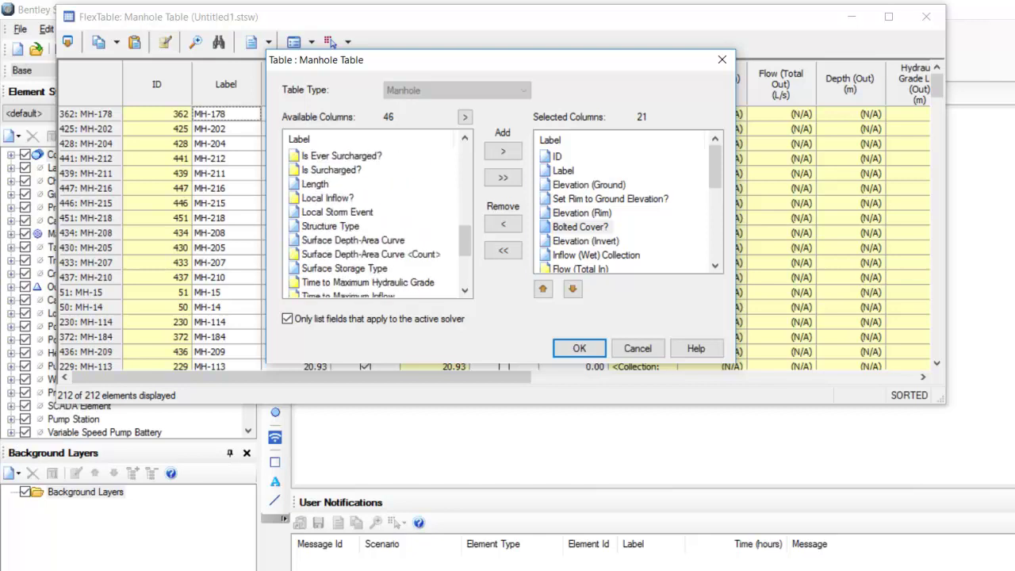
{"action": "scroll", "coordinate": [377, 214], "scroll_direction": "down", "scroll_amount": 3}
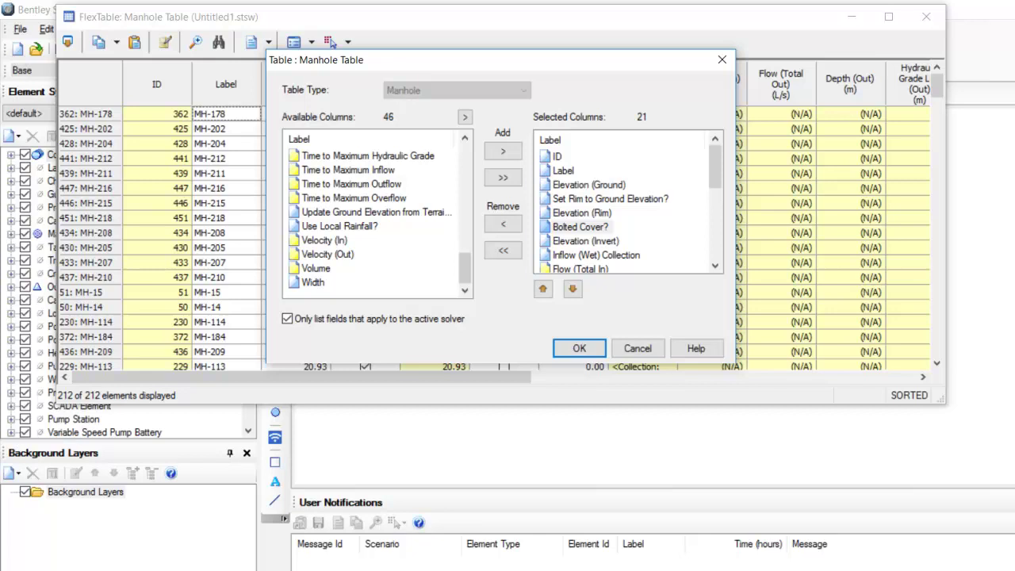
{"action": "left_click_drag", "start_coordinate": [492, 59], "coordinate": [392, 270]}
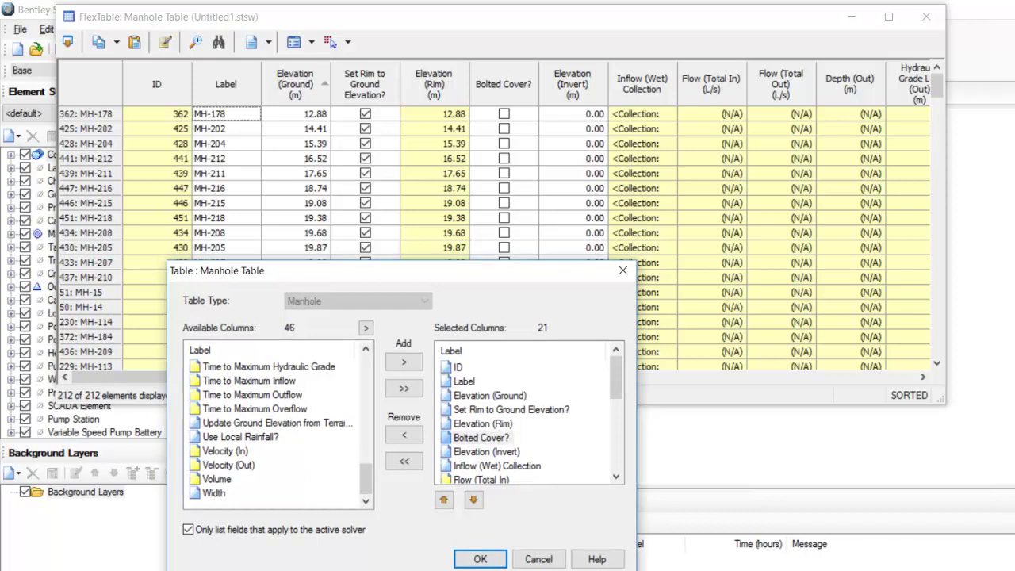
{"action": "left_click", "coordinate": [623, 270]}
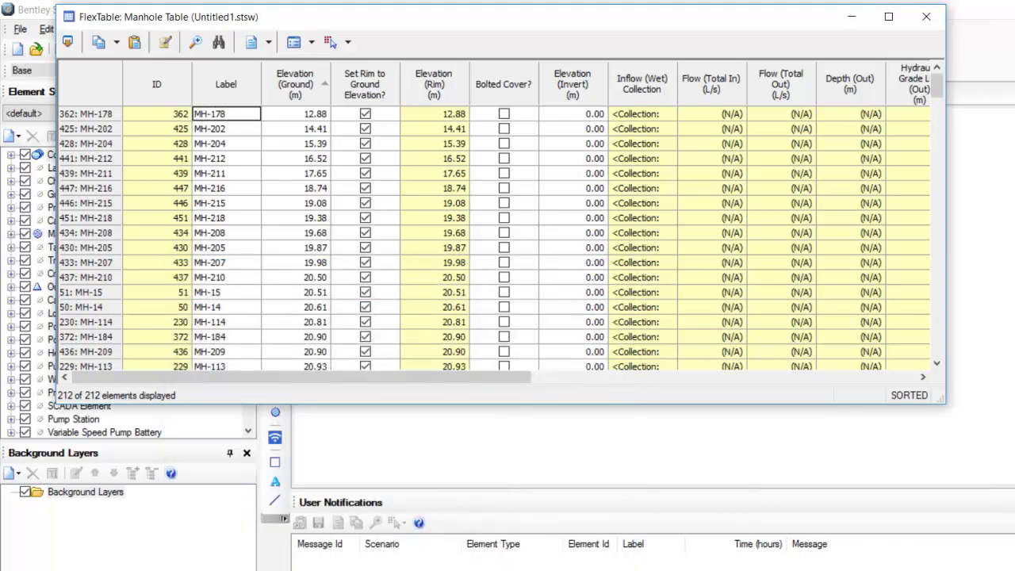
- Add the Length column to the manhole table's selected columns, check it beside the coordinates, and close the table
{"action": "left_click_drag", "start_coordinate": [395, 377], "coordinate": [685, 377]}
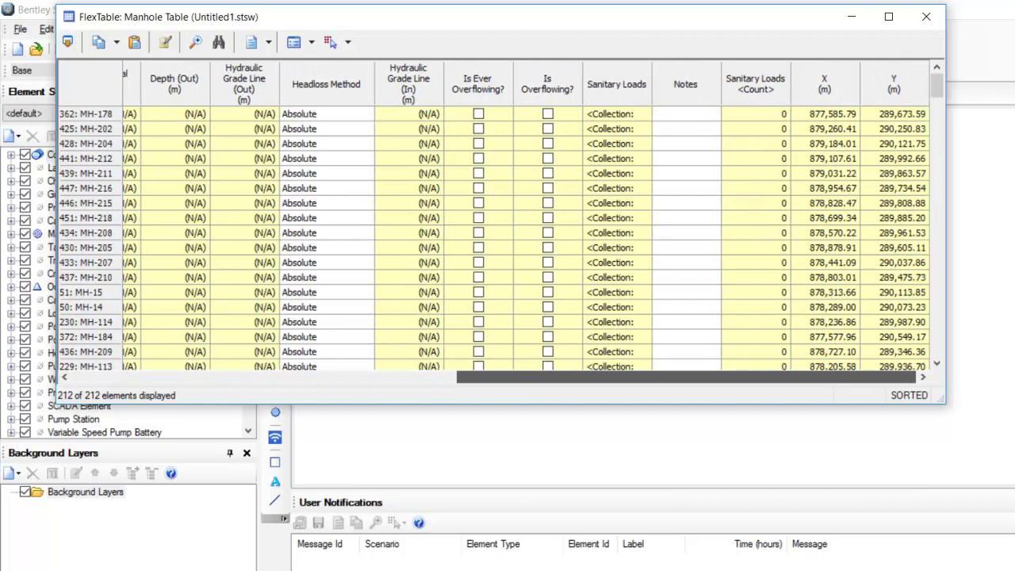
{"action": "scroll", "coordinate": [501, 238], "scroll_direction": "left", "scroll_amount": 10}
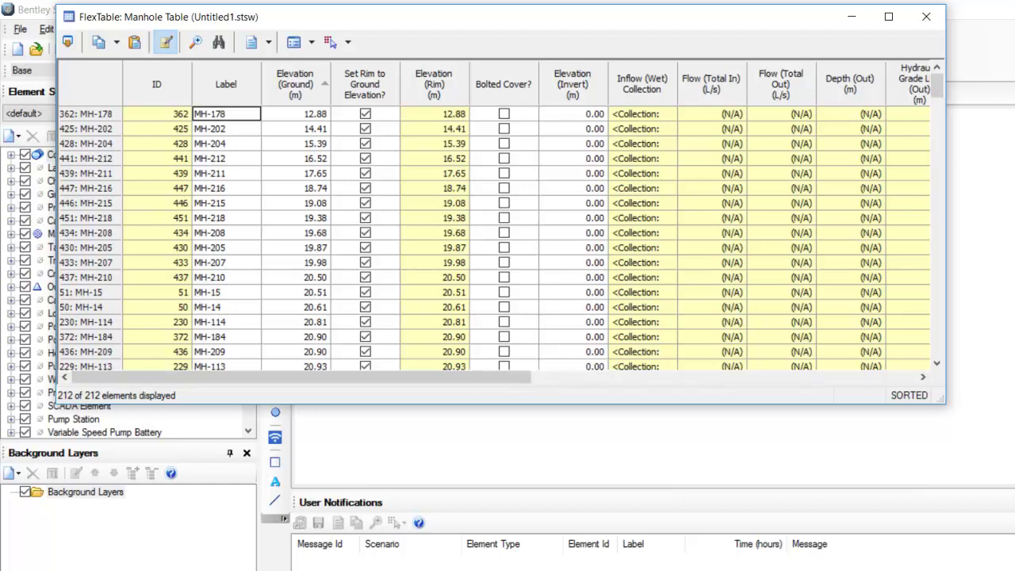
{"action": "left_click", "coordinate": [165, 43]}
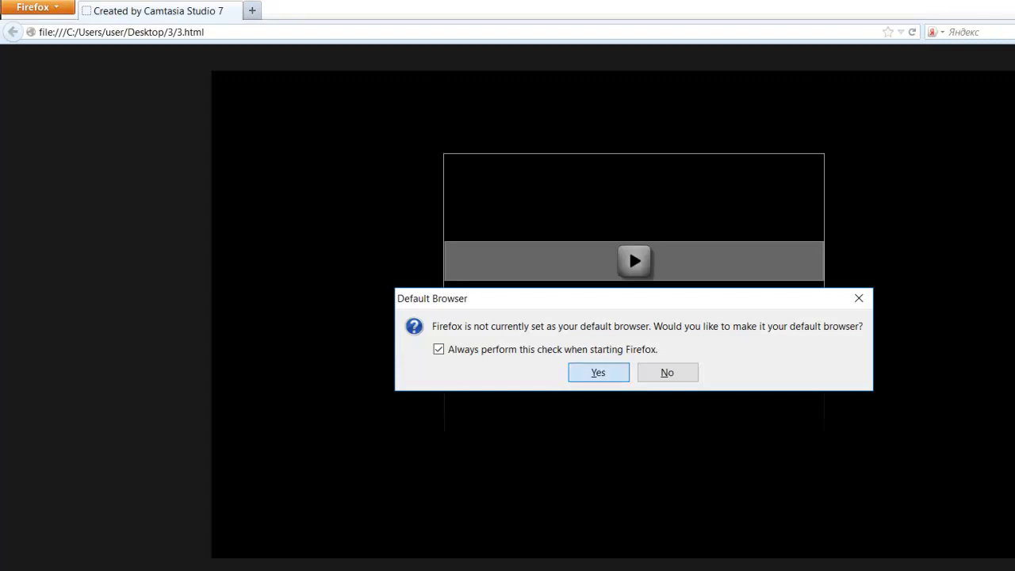
{"action": "left_click", "coordinate": [598, 371]}
{"action": "key", "text": "Return"}
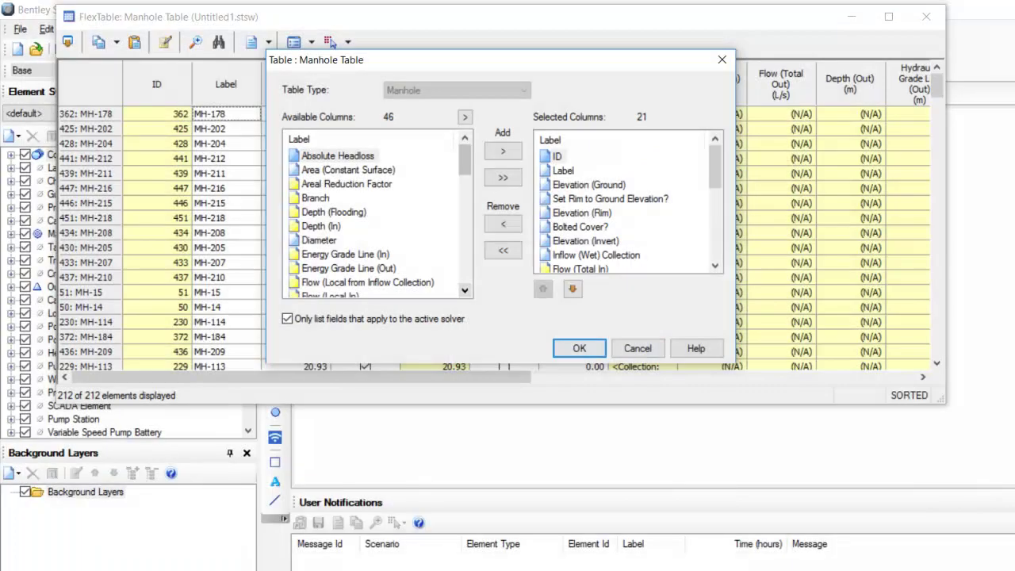
{"action": "scroll", "coordinate": [376, 214], "scroll_direction": "down", "scroll_amount": 6}
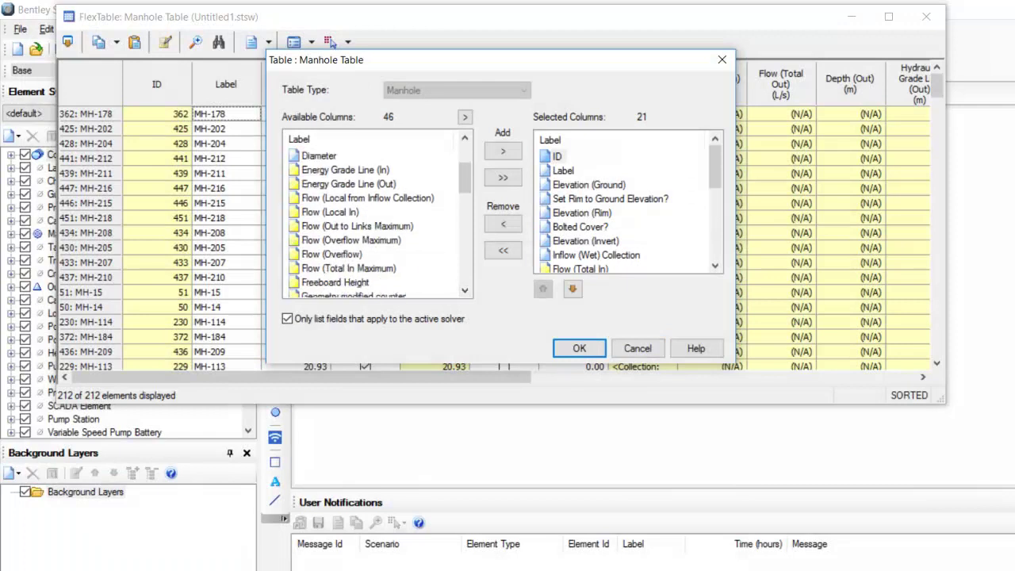
{"action": "scroll", "coordinate": [376, 222], "scroll_direction": "down", "scroll_amount": 2}
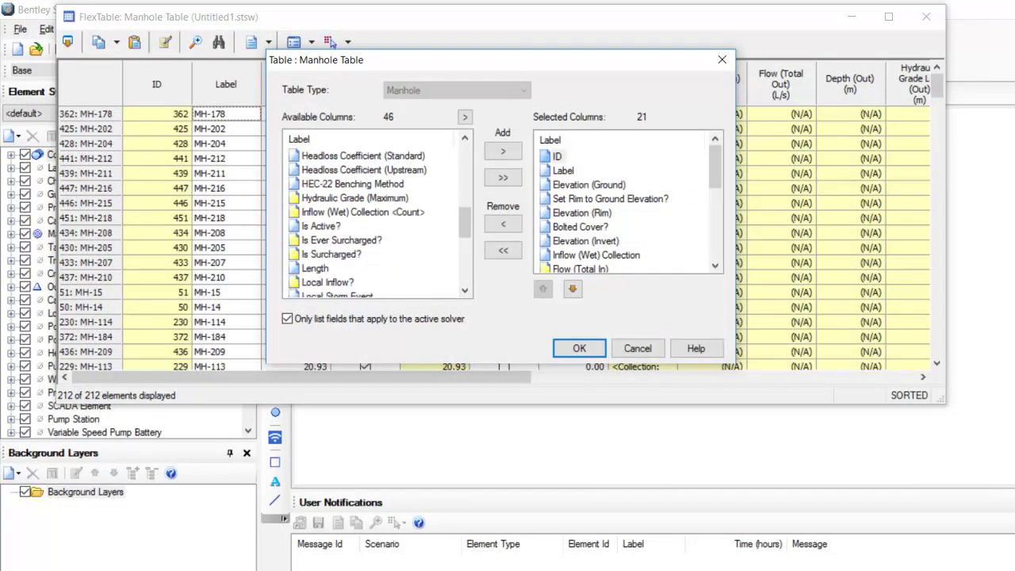
{"action": "scroll", "coordinate": [377, 222], "scroll_direction": "down", "scroll_amount": 2}
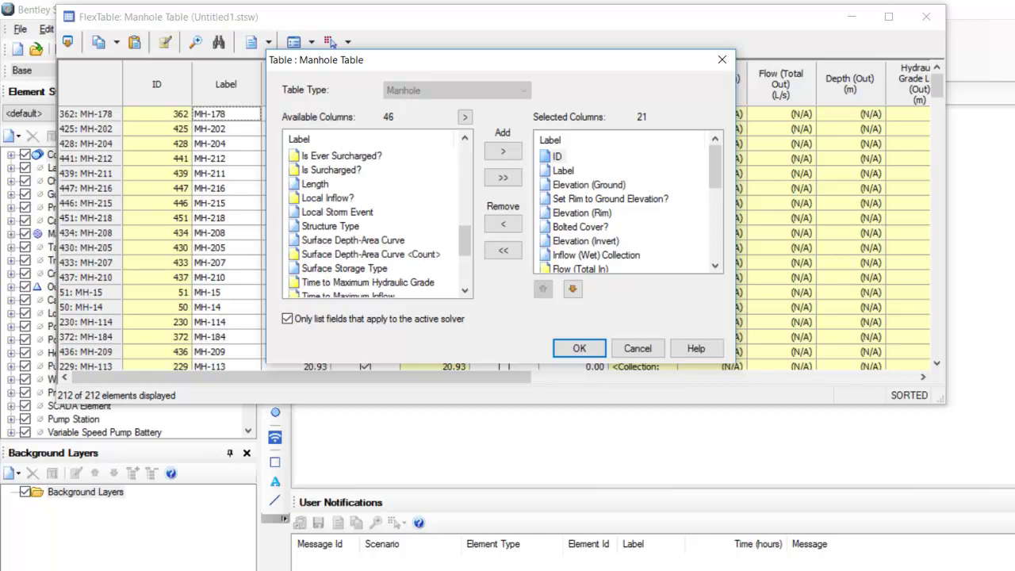
{"action": "left_click", "coordinate": [315, 183]}
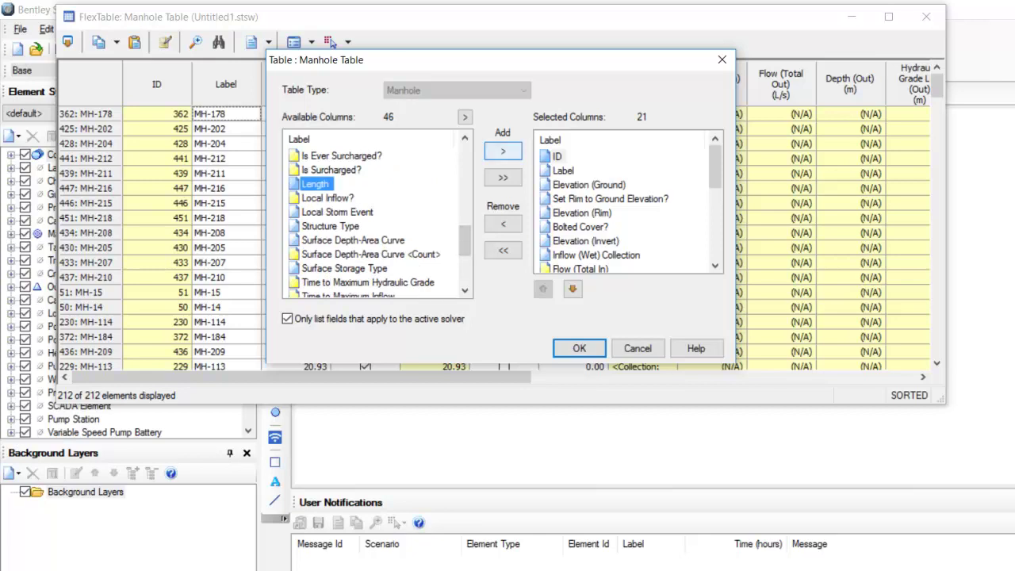
{"action": "left_click", "coordinate": [503, 150]}
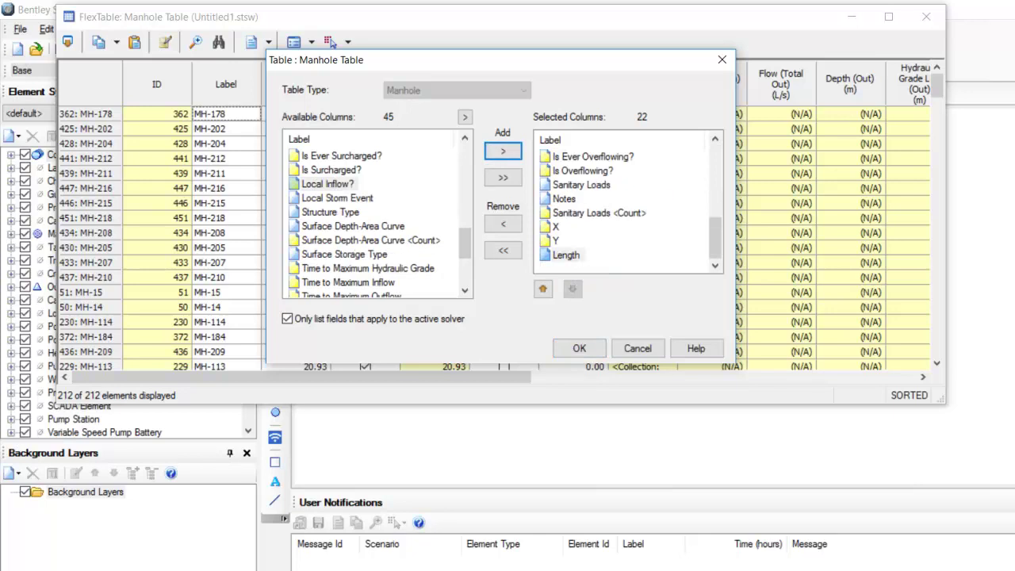
{"action": "left_click_drag", "start_coordinate": [285, 376], "coordinate": [699, 377]}
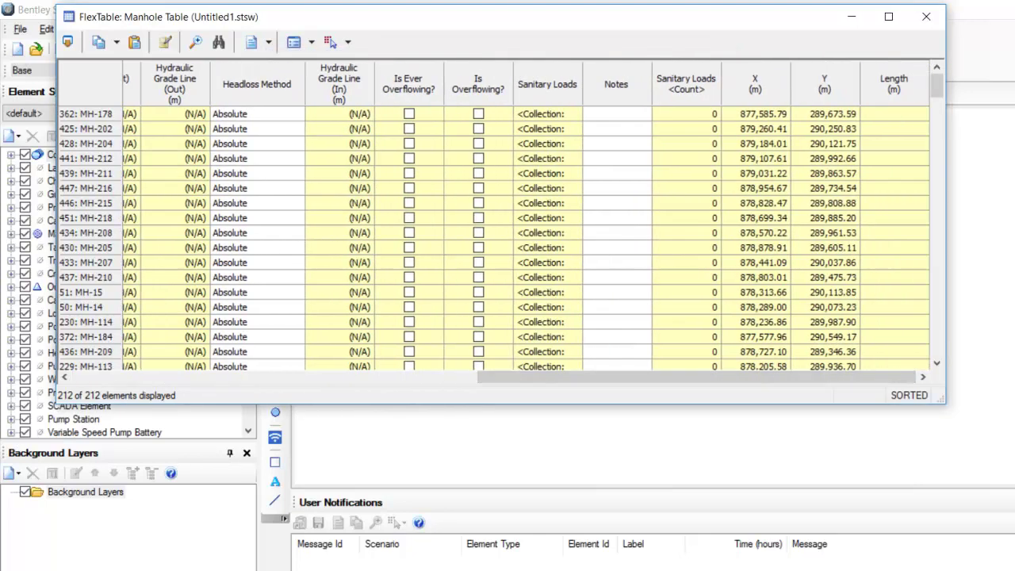
{"action": "mouse_move", "coordinate": [458, 17]}
{"action": "left_mouse_down"}
{"action": "mouse_move", "coordinate": [252, 51]}
{"action": "mouse_move", "coordinate": [96, 52]}
{"action": "left_mouse_up"}
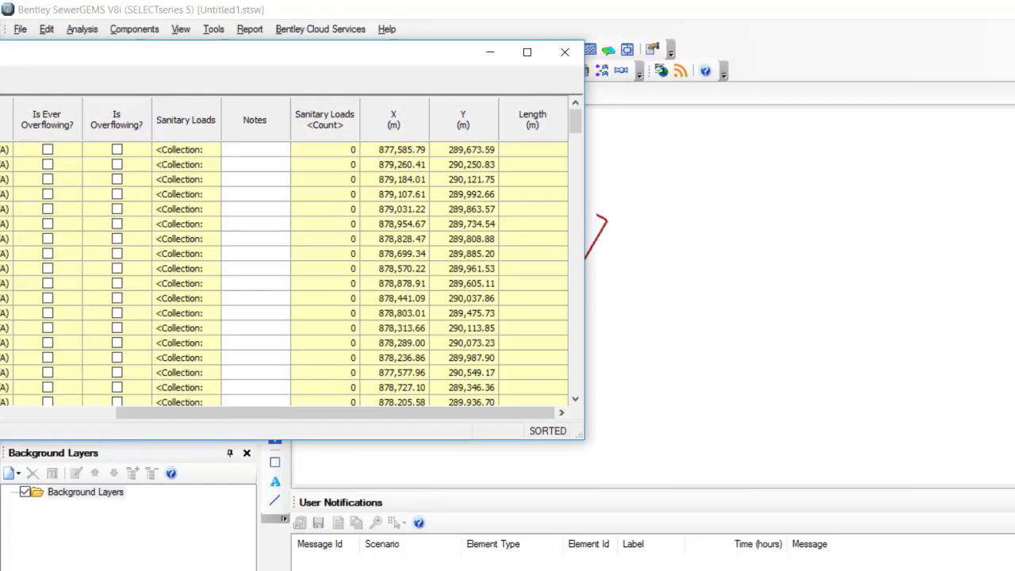
{"action": "left_click", "coordinate": [565, 51]}
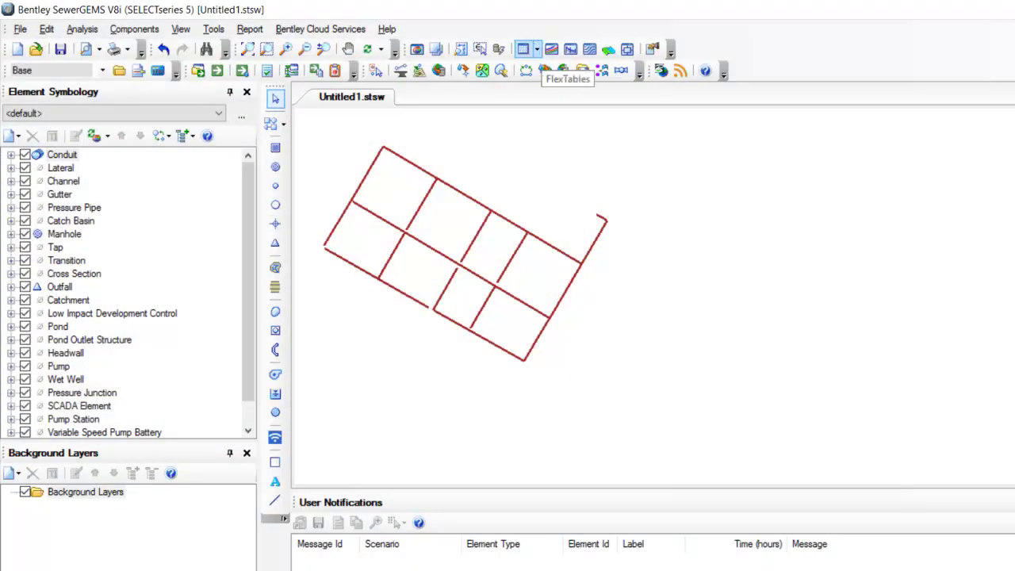
- Open the conduit FlexTable and look through its columns from diameter and inverts across to Manning's n, flow and conduit type
{"action": "left_click", "coordinate": [536, 49]}
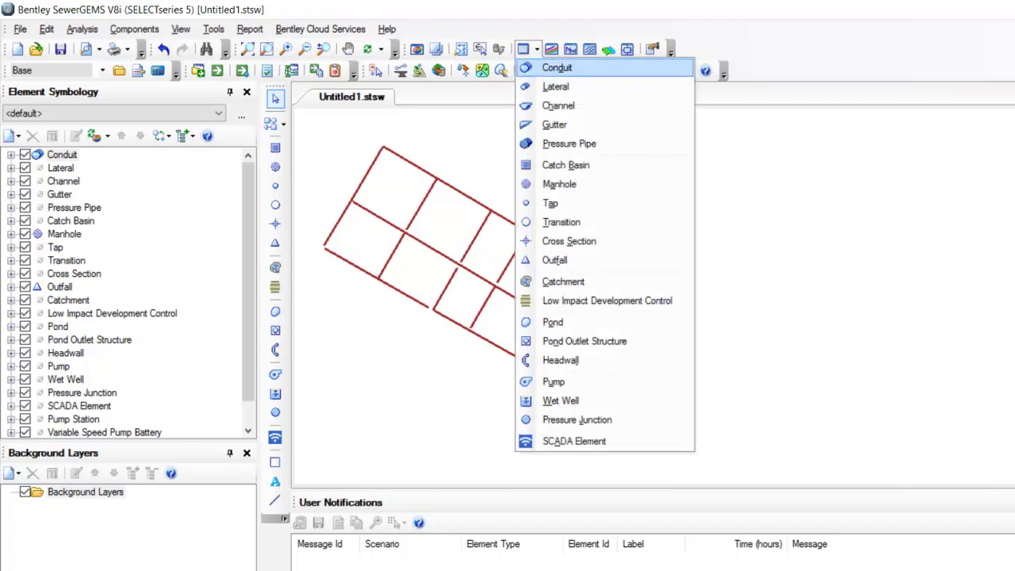
{"action": "left_click", "coordinate": [556, 67]}
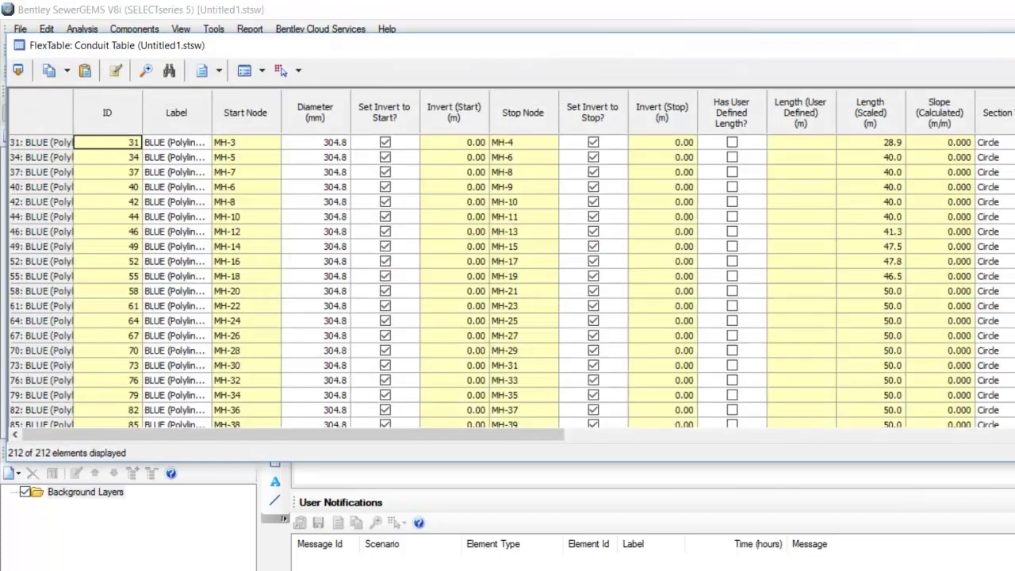
{"action": "left_click_drag", "start_coordinate": [293, 434], "coordinate": [662, 434]}
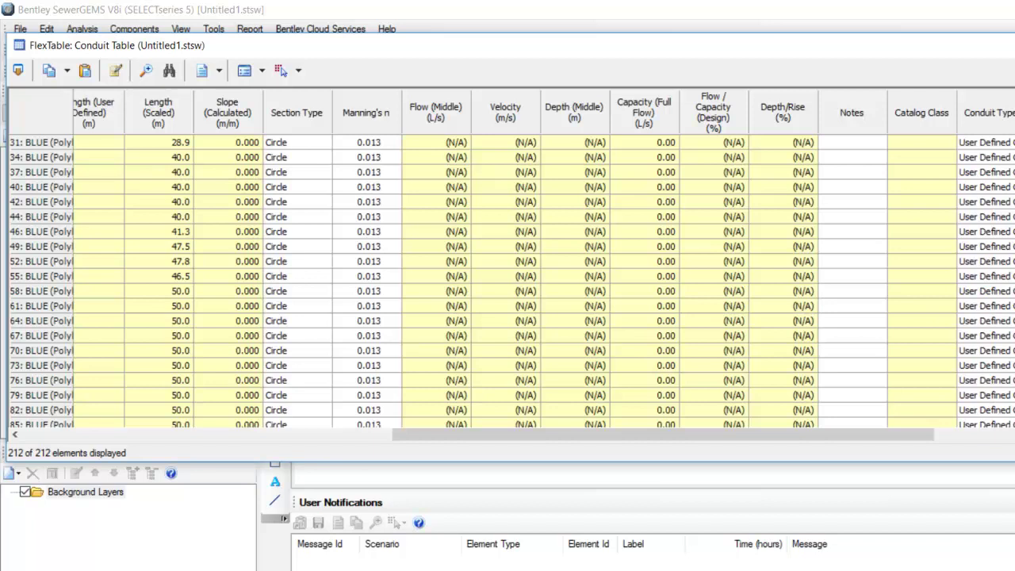
- Set Manning's n to 0.012 for all conduits with a global edit using the Set operation
{"action": "right_click", "coordinate": [364, 104]}
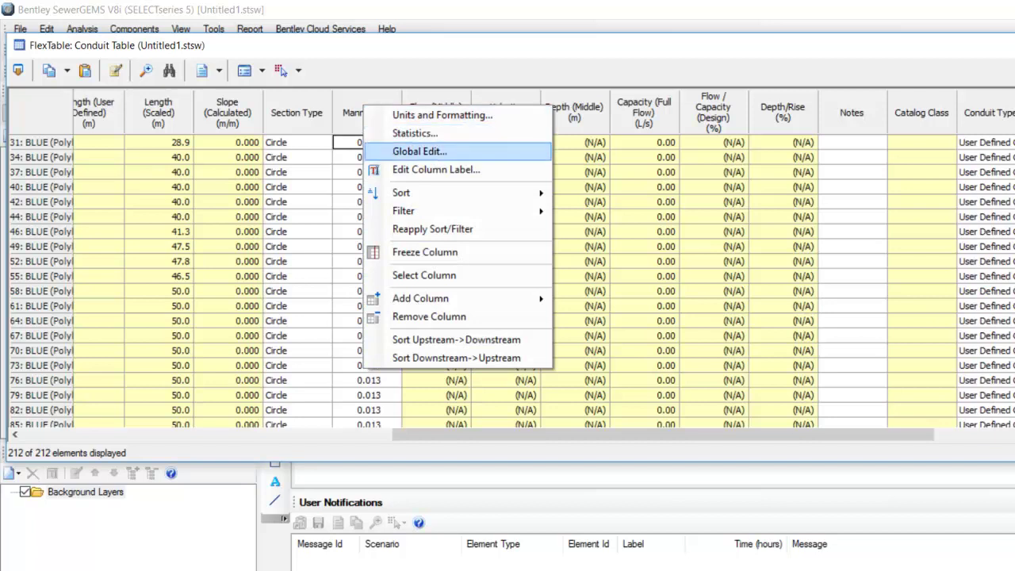
{"action": "left_click", "coordinate": [419, 151]}
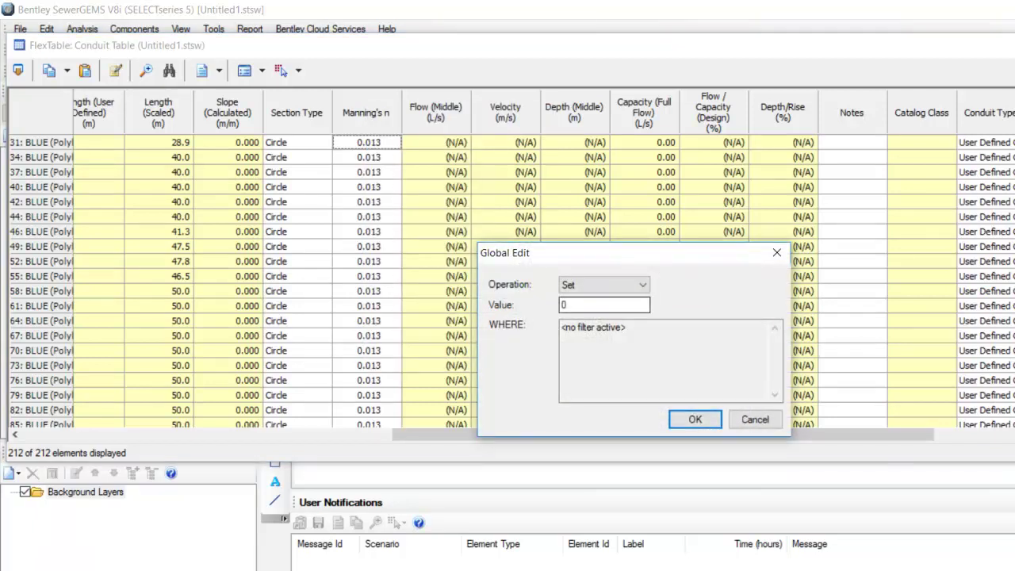
{"action": "left_click", "coordinate": [604, 285]}
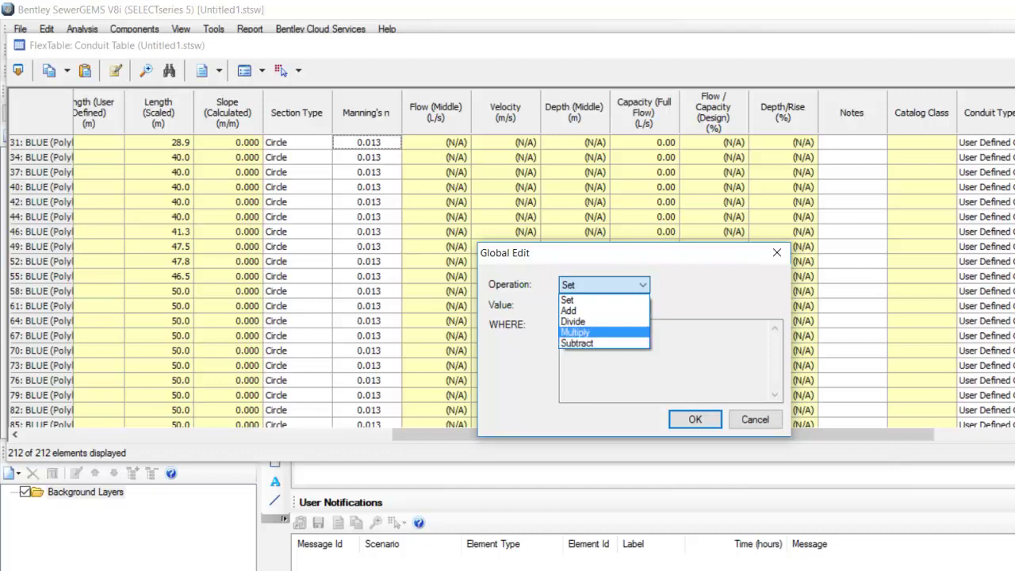
{"action": "left_click", "coordinate": [587, 299]}
{"action": "key", "text": "Tab"}
{"action": "type", "text": ".012"}
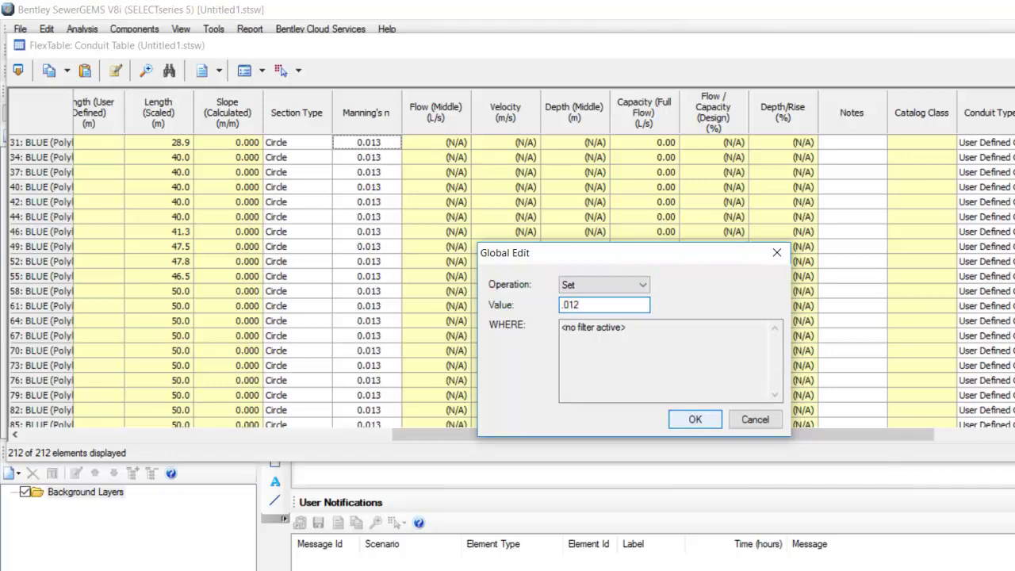
{"action": "key", "text": "Return"}
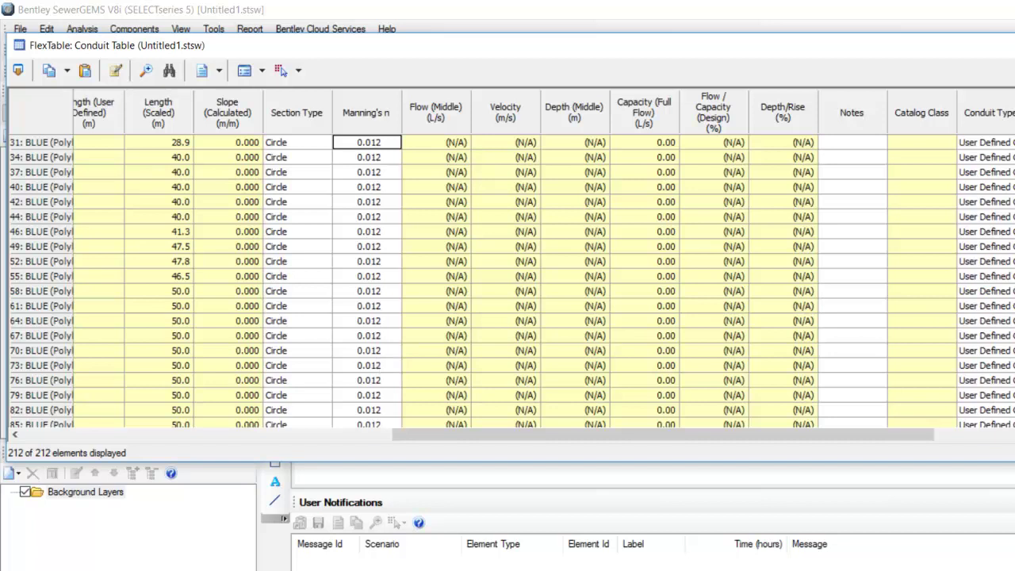
- Examine the section shapes offered by a global edit of the Section Type column, and close it without changing anything
{"action": "right_click", "coordinate": [303, 123]}
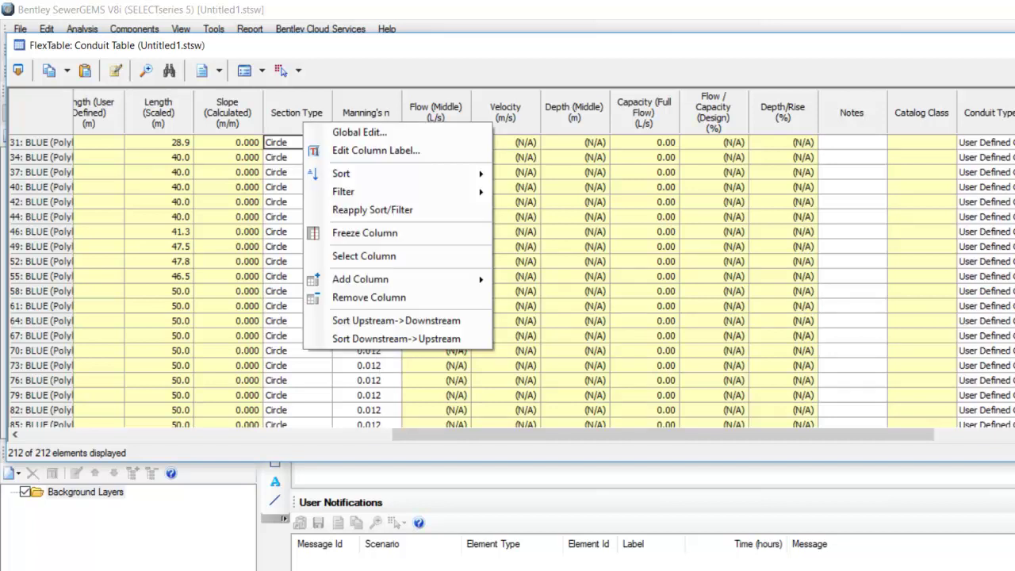
{"action": "left_click", "coordinate": [359, 131]}
{"action": "left_click", "coordinate": [604, 305]}
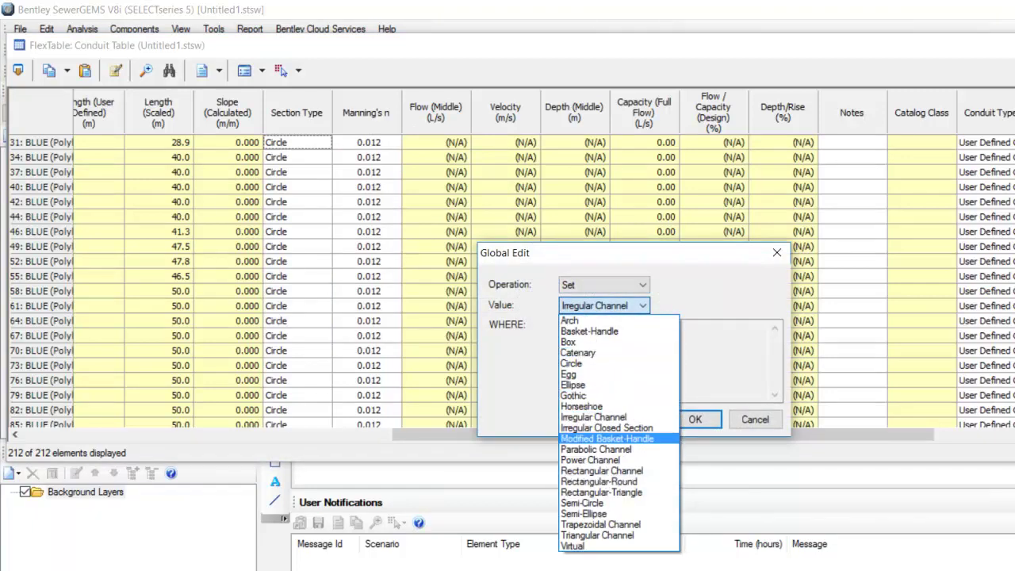
{"action": "left_click", "coordinate": [776, 252]}
{"action": "left_click", "coordinate": [776, 252]}
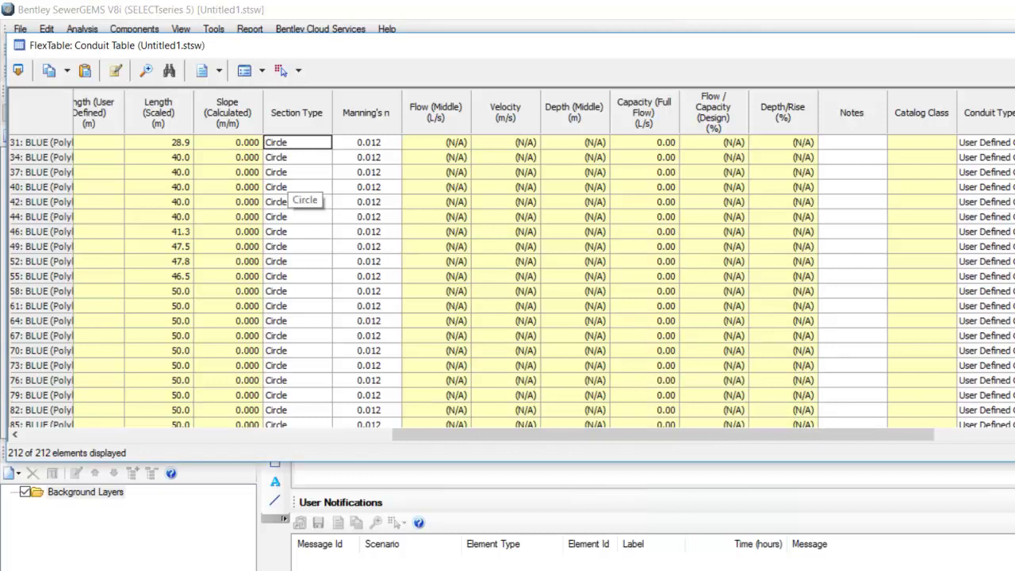
{"action": "left_click", "coordinate": [289, 186]}
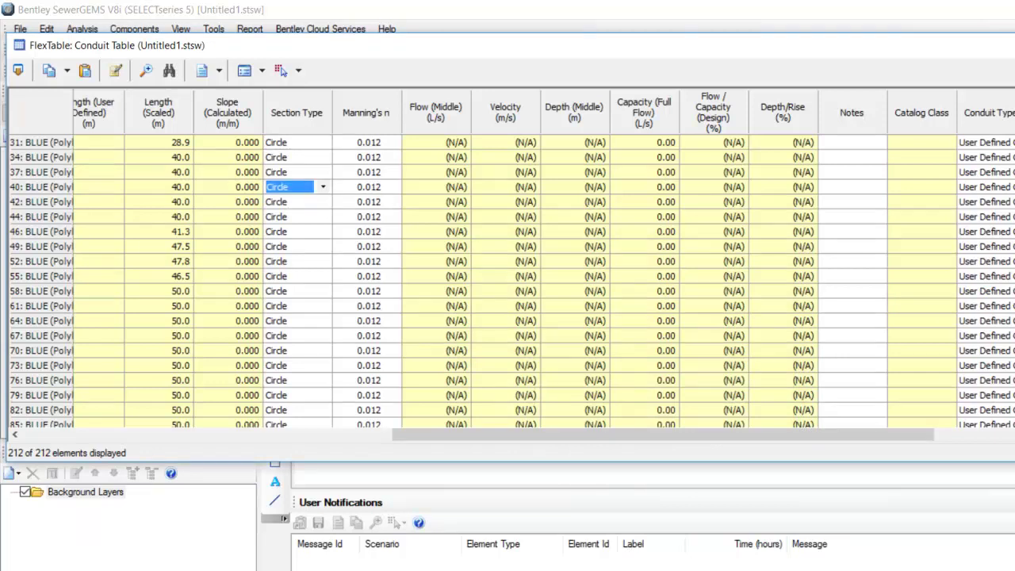
- Remove Start Node, Set Invert to Start?, Stop Node and Set Invert to Stop? from the conduit table's selected columns
{"action": "left_click_drag", "start_coordinate": [663, 434], "coordinate": [832, 434]}
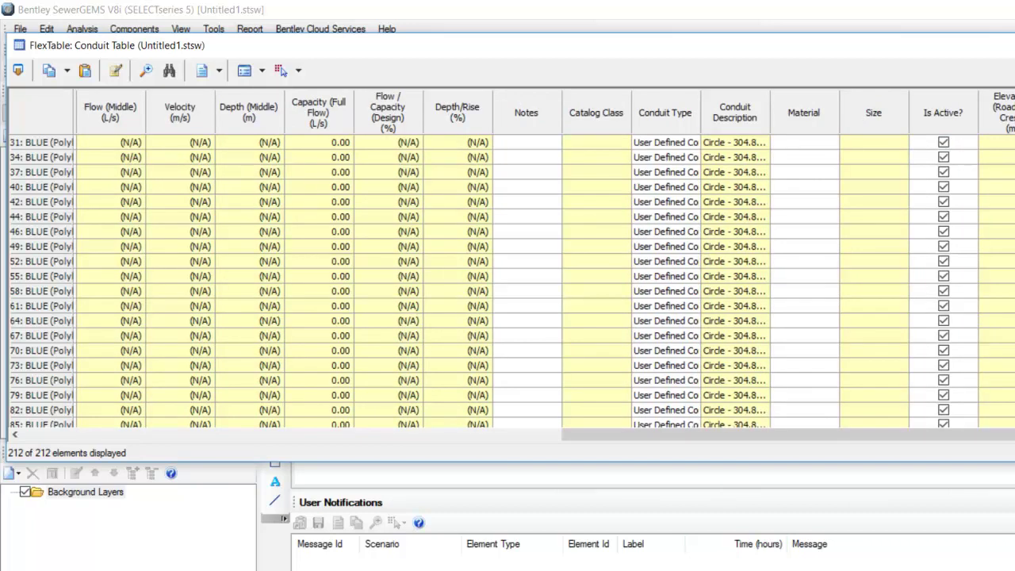
{"action": "left_click", "coordinate": [115, 69]}
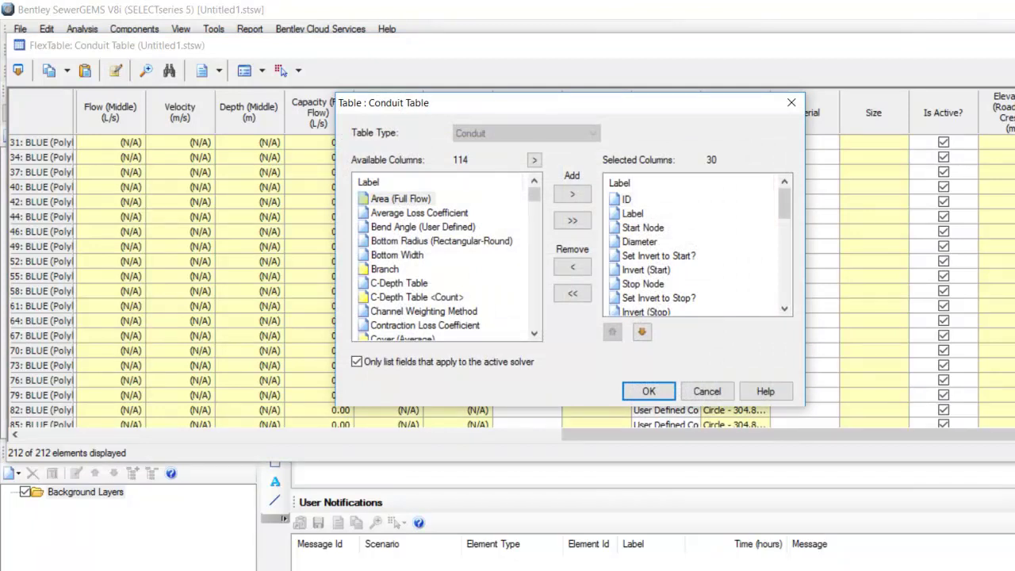
{"action": "left_click", "coordinate": [643, 227]}
{"action": "left_click", "coordinate": [572, 266]}
{"action": "left_click", "coordinate": [658, 241]}
{"action": "left_click", "coordinate": [572, 267]}
{"action": "left_click", "coordinate": [642, 255]}
{"action": "left_click", "coordinate": [572, 266]}
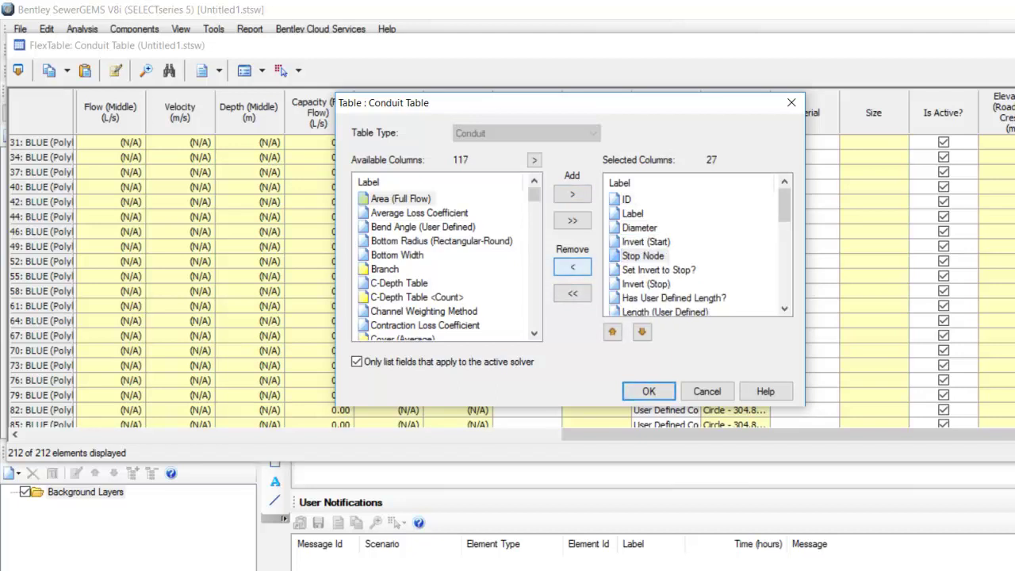
{"action": "left_click", "coordinate": [658, 255]}
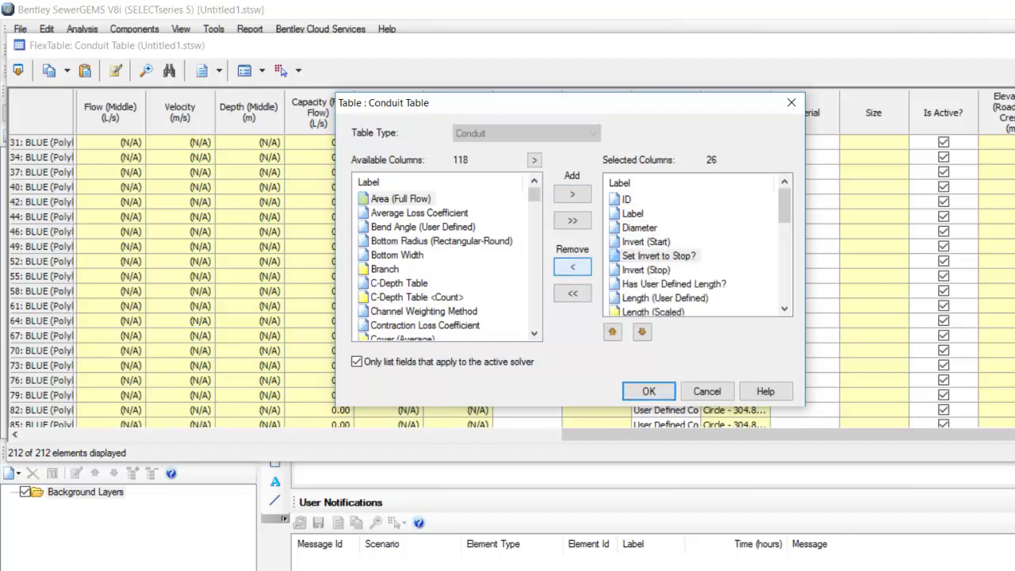
{"action": "left_click", "coordinate": [572, 266]}
- Remove Has User Defined Length?, Length (User Defined) and Length (Scaled) from the conduit table's selected columns
{"action": "left_click", "coordinate": [664, 284]}
{"action": "left_click", "coordinate": [572, 266]}
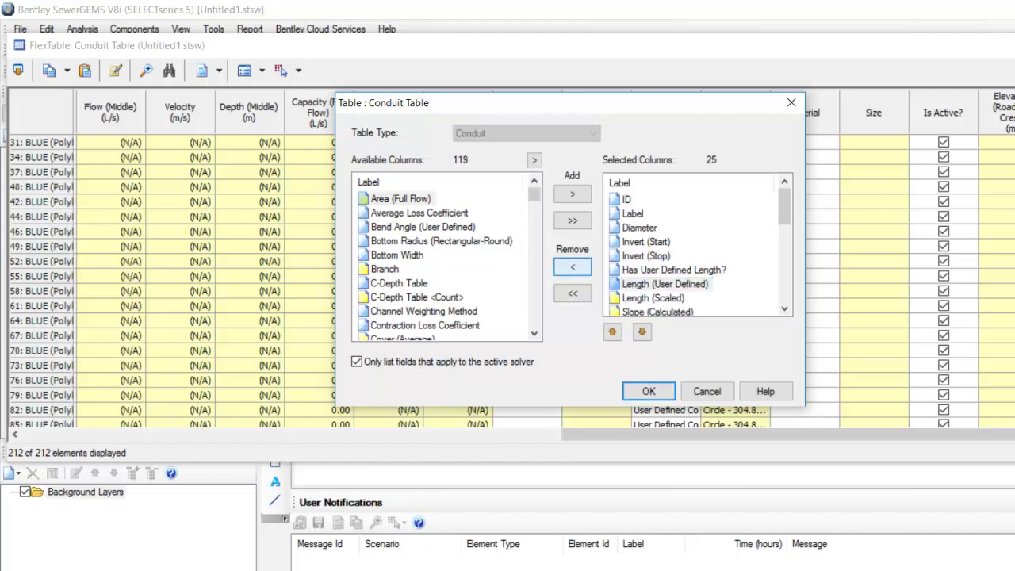
{"action": "left_click", "coordinate": [673, 270]}
{"action": "left_click", "coordinate": [573, 267]}
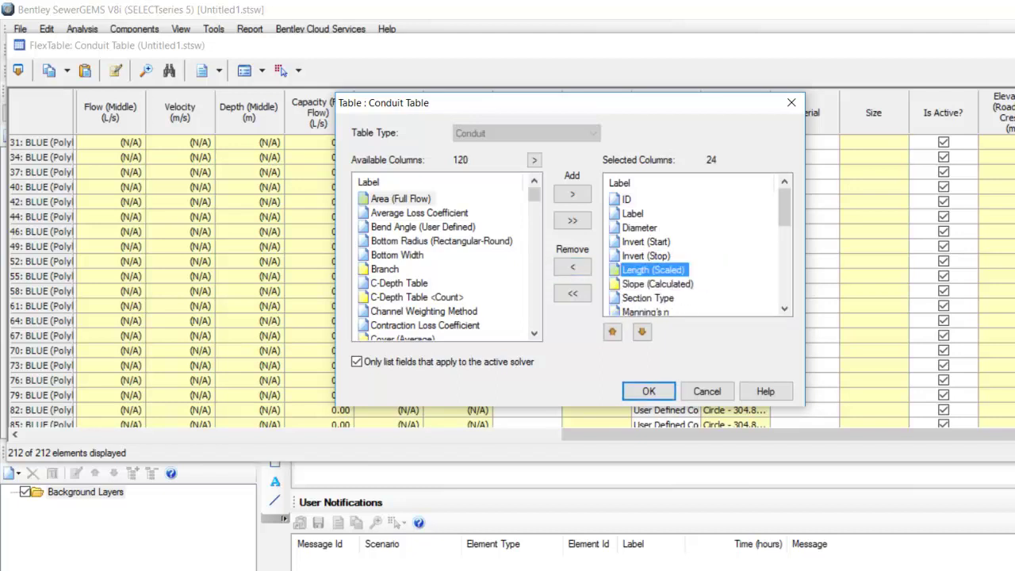
{"action": "left_click", "coordinate": [573, 267]}
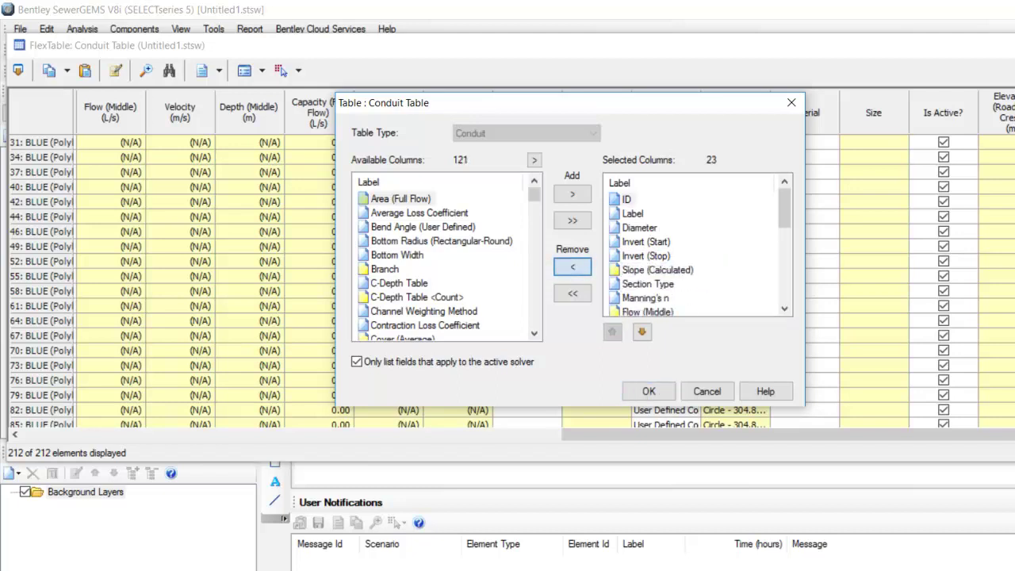
- Remove Invert (Start), Section Type and Manning's n from the conduit table's selected columns, and apply the column setup
{"action": "left_click", "coordinate": [646, 241]}
{"action": "left_click", "coordinate": [573, 267]}
{"action": "left_click", "coordinate": [648, 270]}
{"action": "left_click", "coordinate": [573, 266]}
{"action": "left_click", "coordinate": [645, 270]}
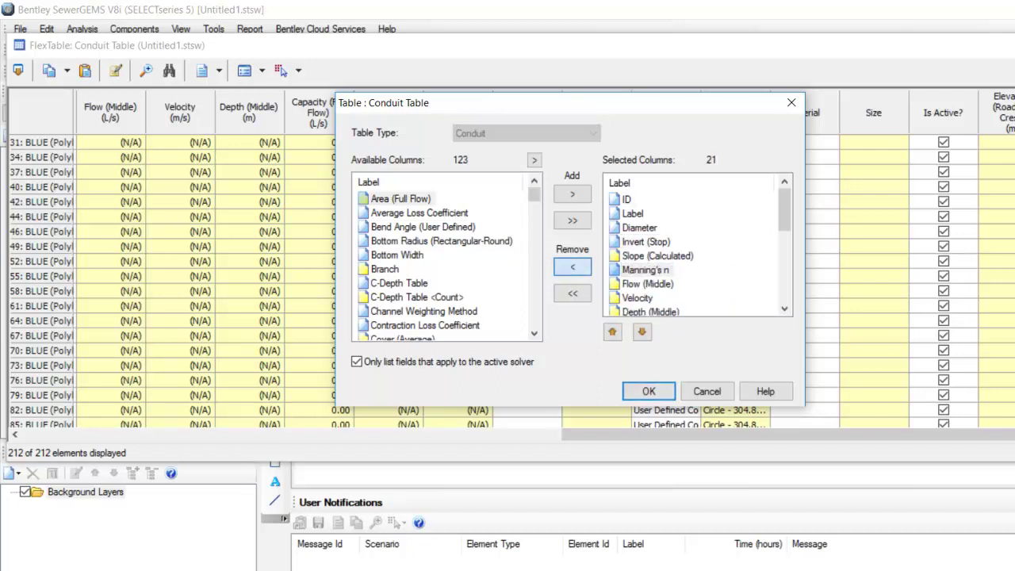
{"action": "left_click", "coordinate": [573, 267]}
{"action": "left_click", "coordinate": [649, 391]}
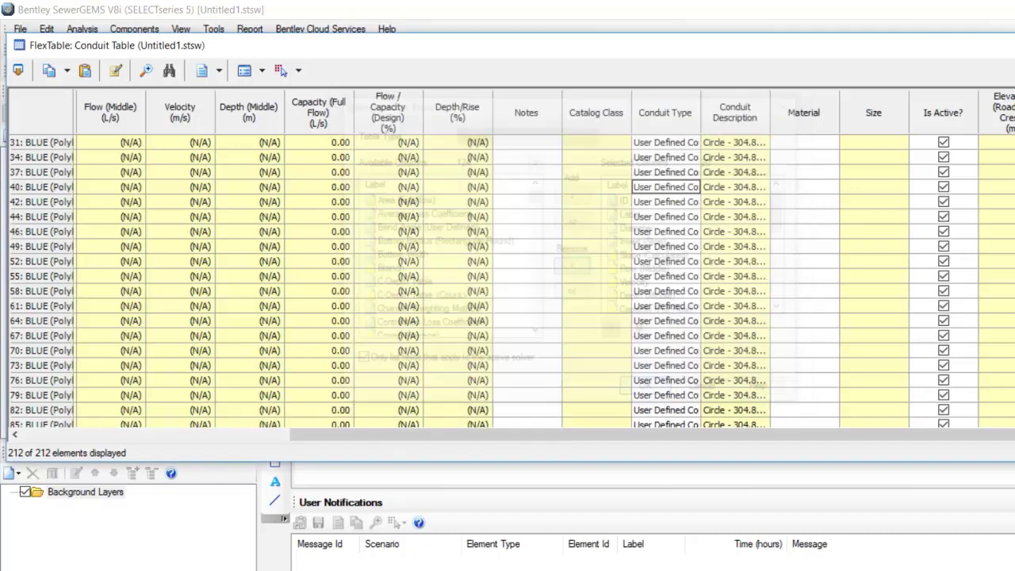
- Add the Manning's n column back to the conduit table's selected columns and apply the column setup
{"action": "left_click_drag", "start_coordinate": [649, 435], "coordinate": [443, 434]}
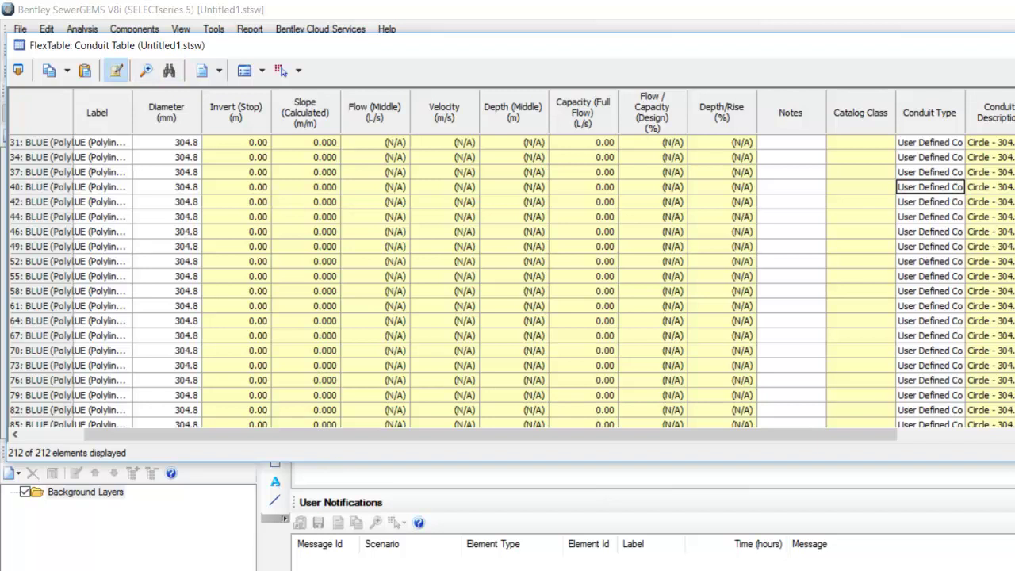
{"action": "left_click", "coordinate": [116, 69]}
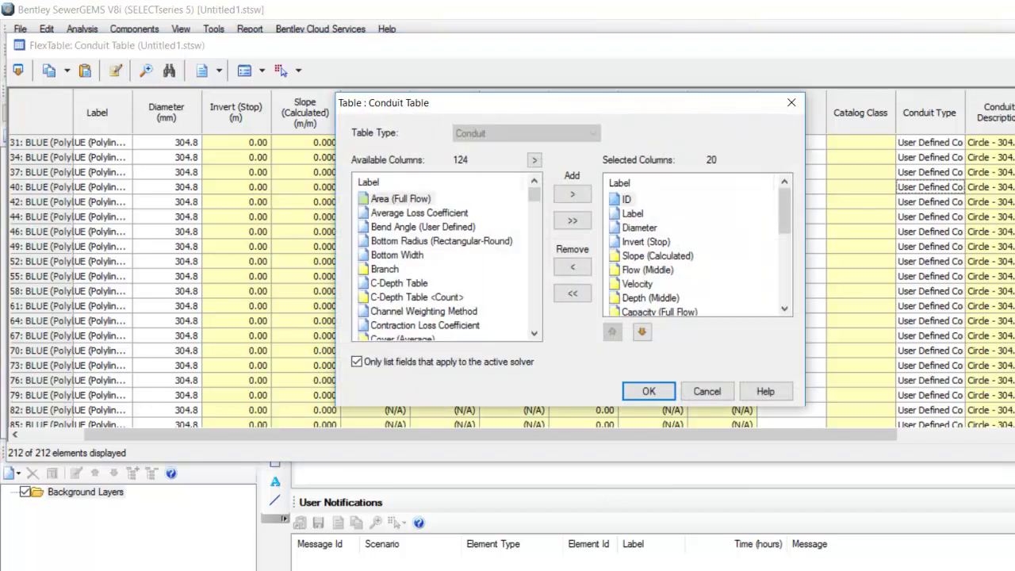
{"action": "left_click_drag", "start_coordinate": [534, 195], "coordinate": [534, 281]}
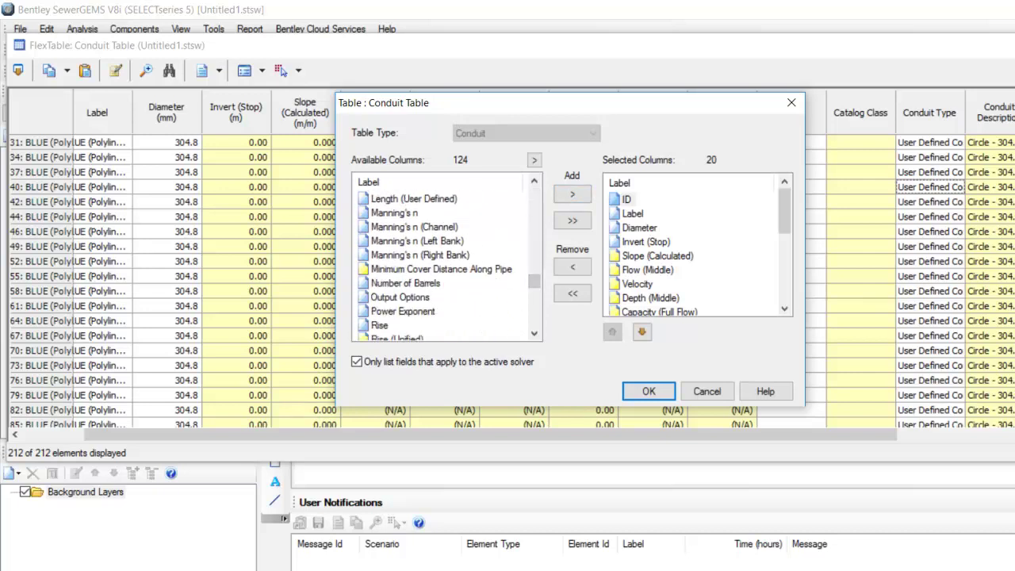
{"action": "left_click", "coordinate": [394, 212]}
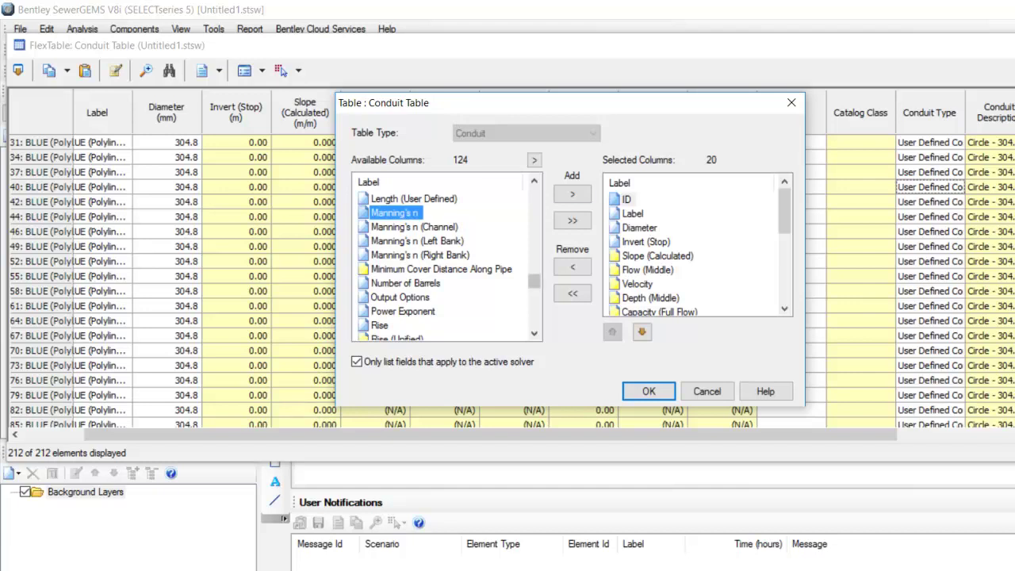
{"action": "left_click", "coordinate": [572, 193]}
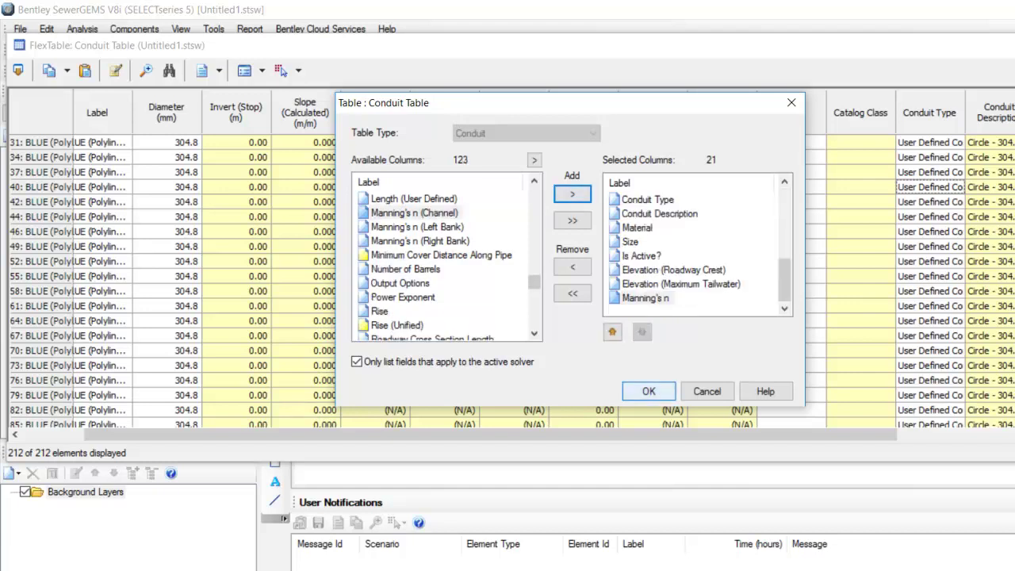
{"action": "left_click", "coordinate": [648, 391]}
- Check the Manning's n column at the end of the conduit table, and close the table
{"action": "left_click_drag", "start_coordinate": [468, 435], "coordinate": [716, 435]}
{"action": "left_click_drag", "start_coordinate": [714, 45], "coordinate": [194, 42]}
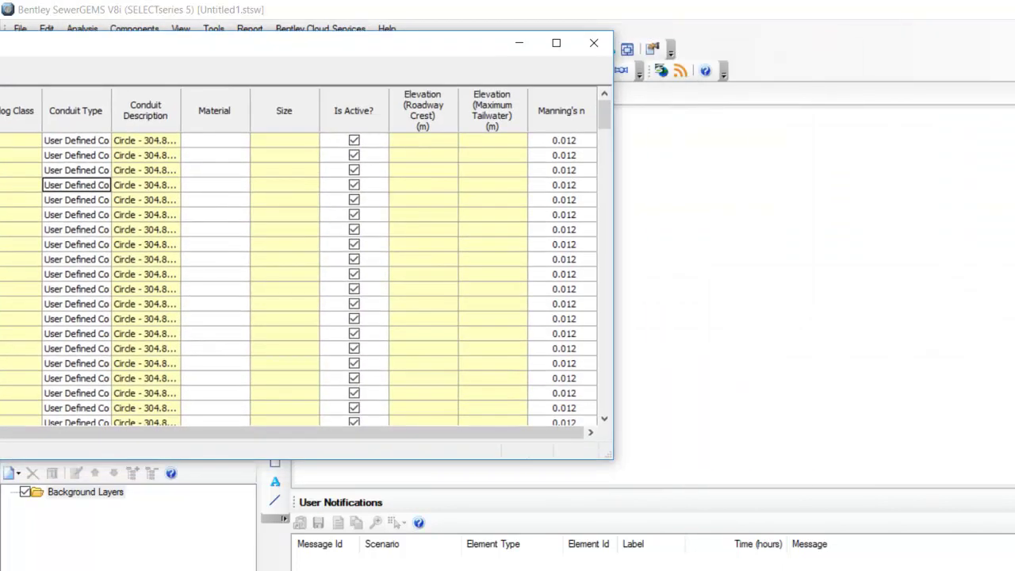
{"action": "left_click", "coordinate": [593, 43]}
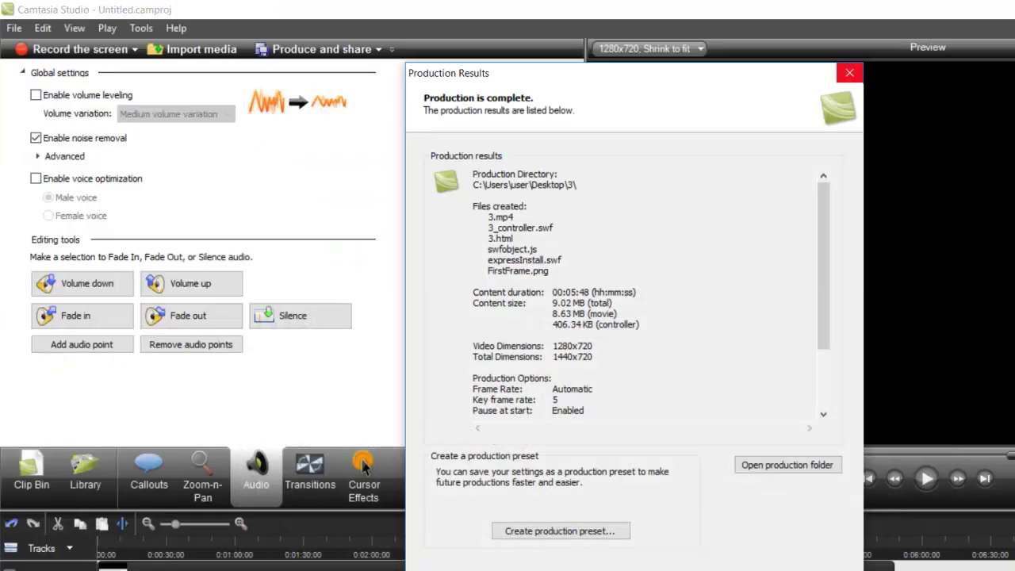
- Dismiss the Production Results in Camtasia Studio and exit the program
{"action": "left_click", "coordinate": [849, 73]}
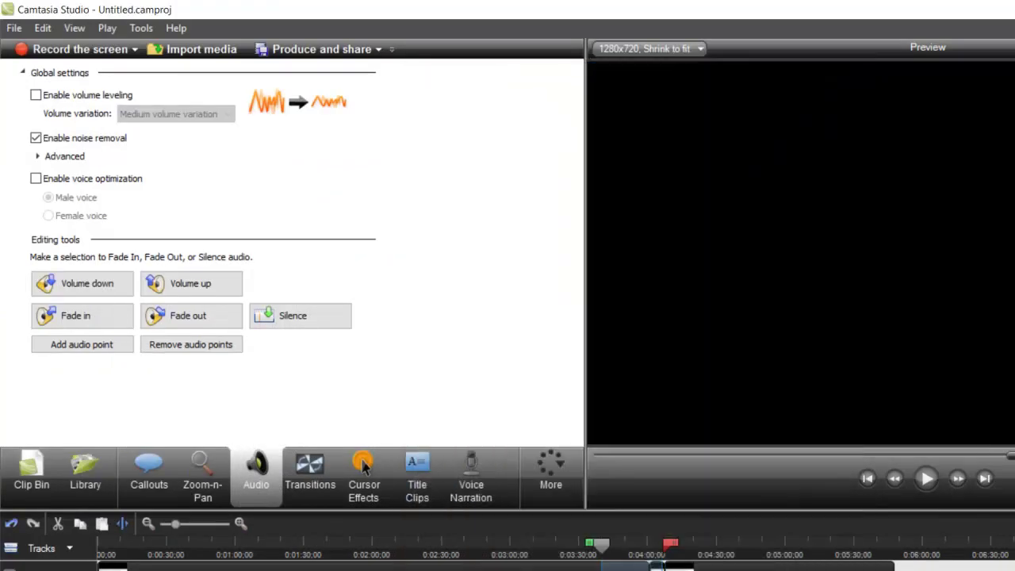
{"action": "key", "text": "alt+F4"}
{"action": "left_click", "coordinate": [647, 385]}
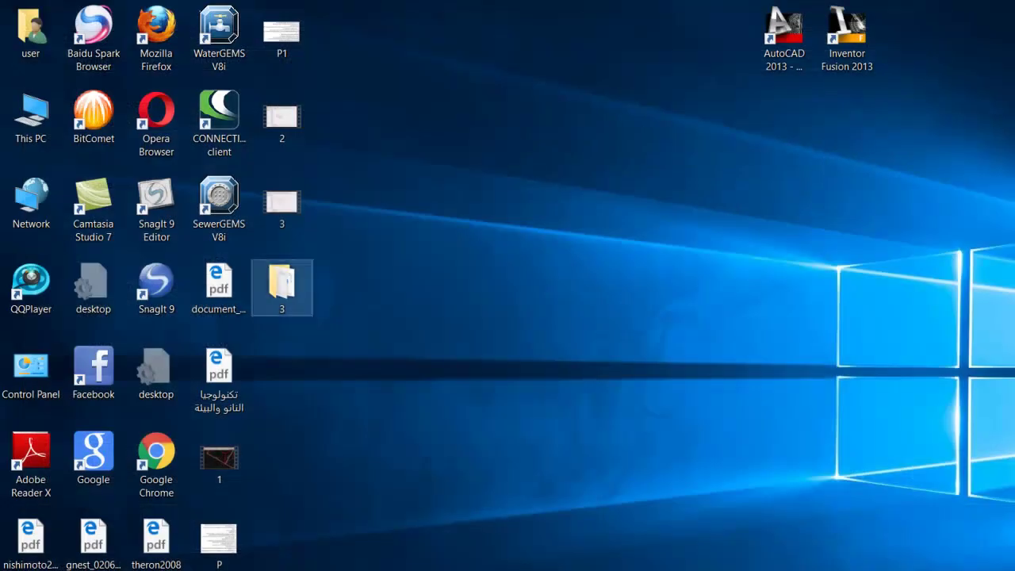
- Open the image P on the desktop to read the numbered sewer design workflow notes, and close it
{"action": "double_click", "coordinate": [219, 543]}
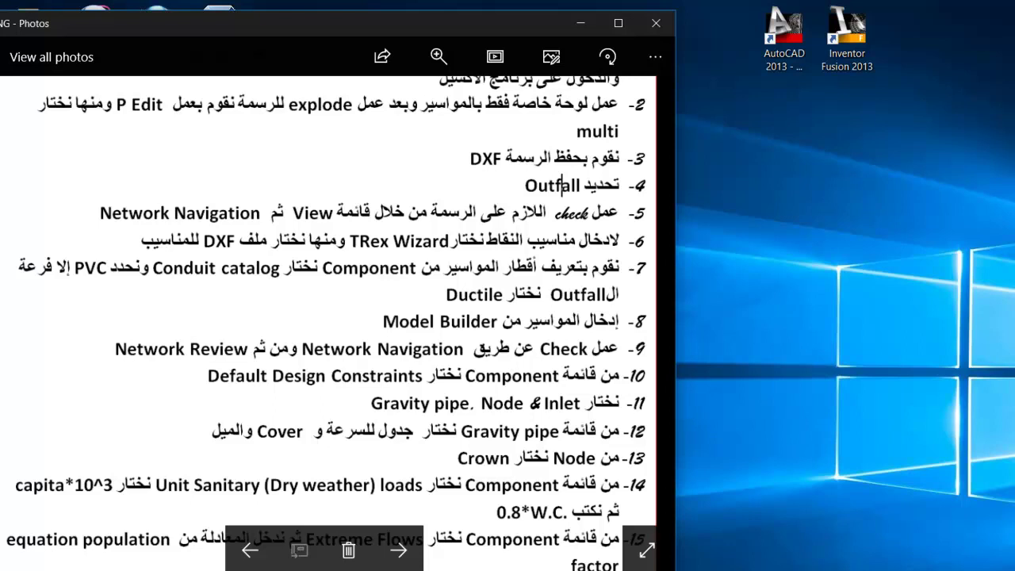
{"action": "left_click", "coordinate": [656, 23]}
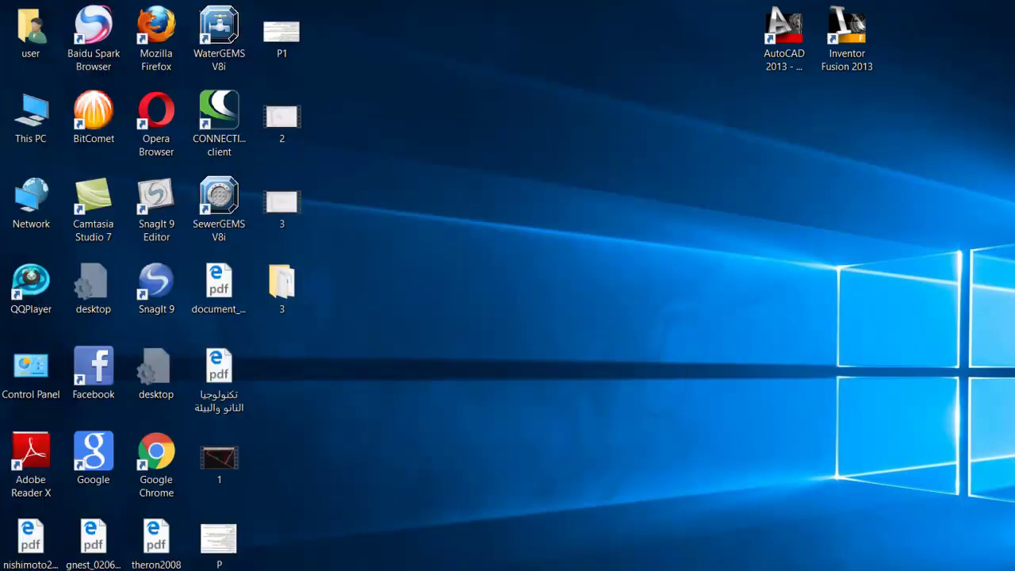